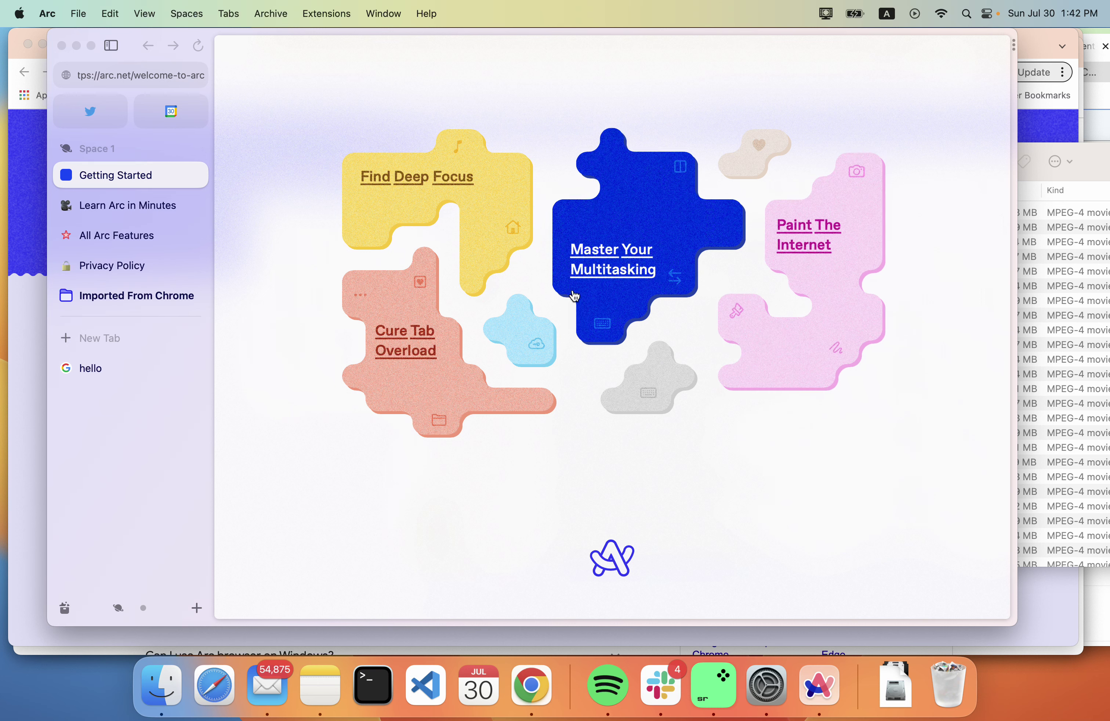
Open the Find Deep Focus guide, read through its tips on Focus Mode, Split View and previews, and close it.
click(473, 222)
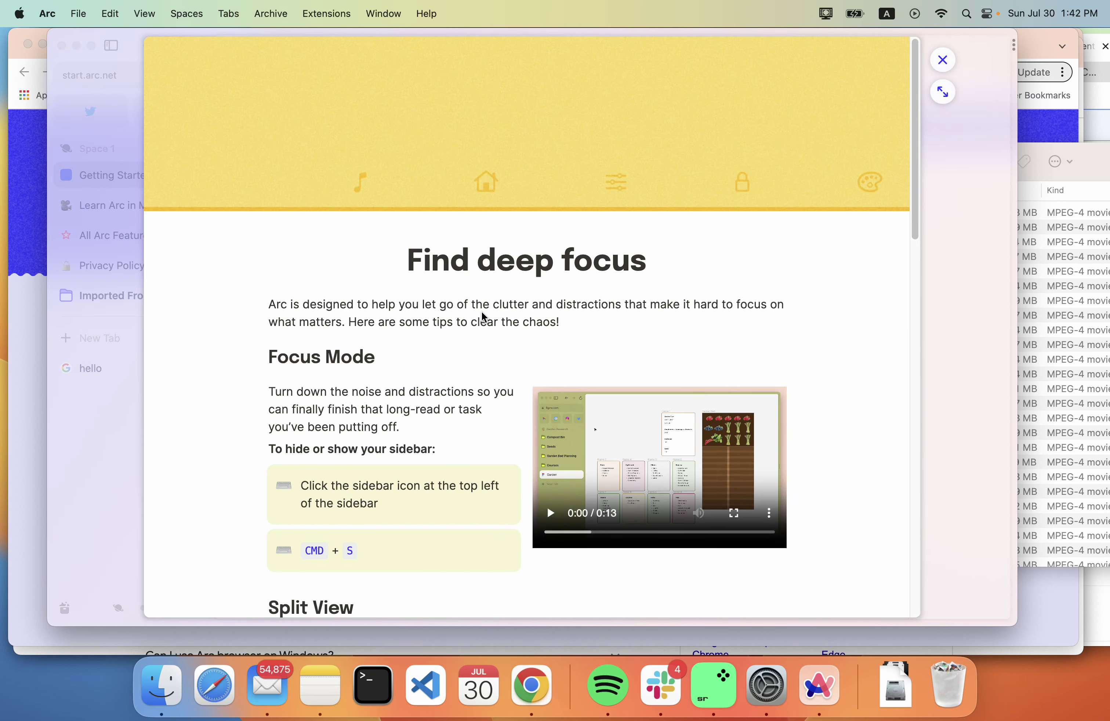
scroll(482, 314, down, 5)
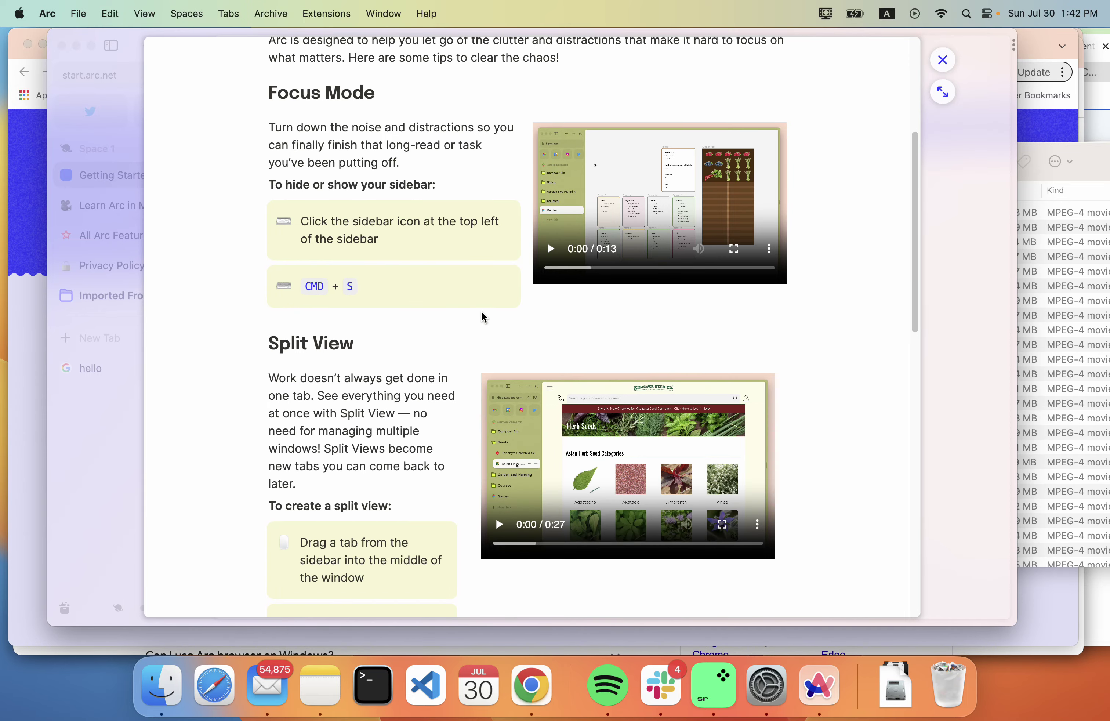
scroll(482, 312, down, 12)
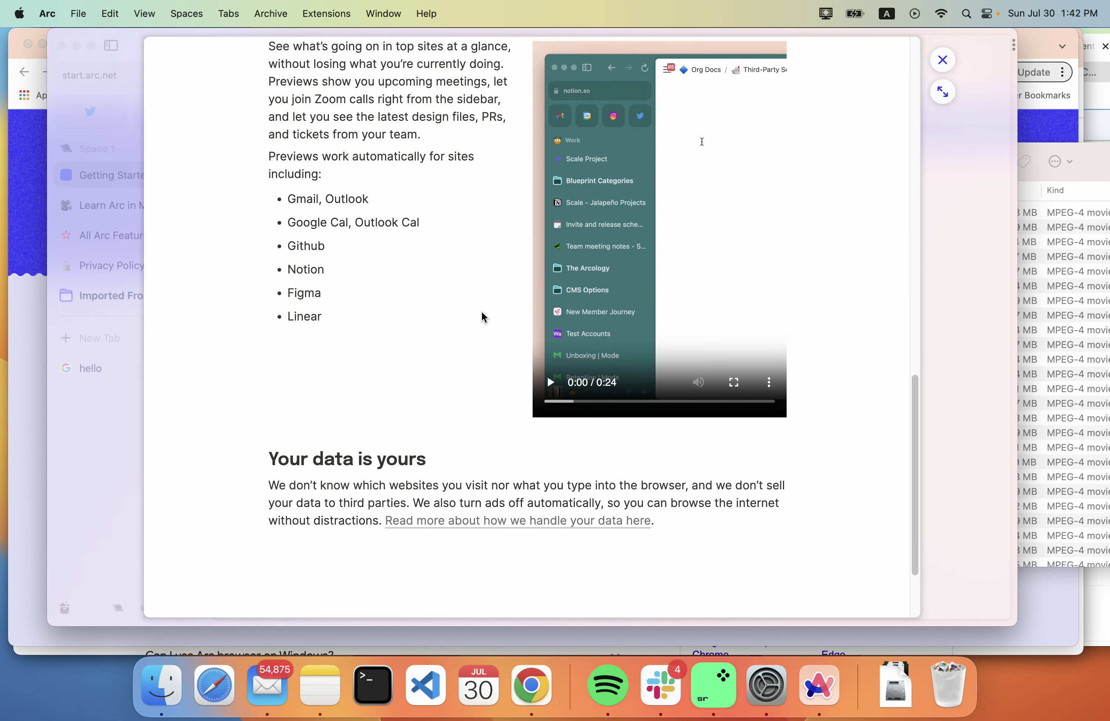
scroll(481, 311, down, 3)
scroll(481, 311, up, 10)
click(942, 60)
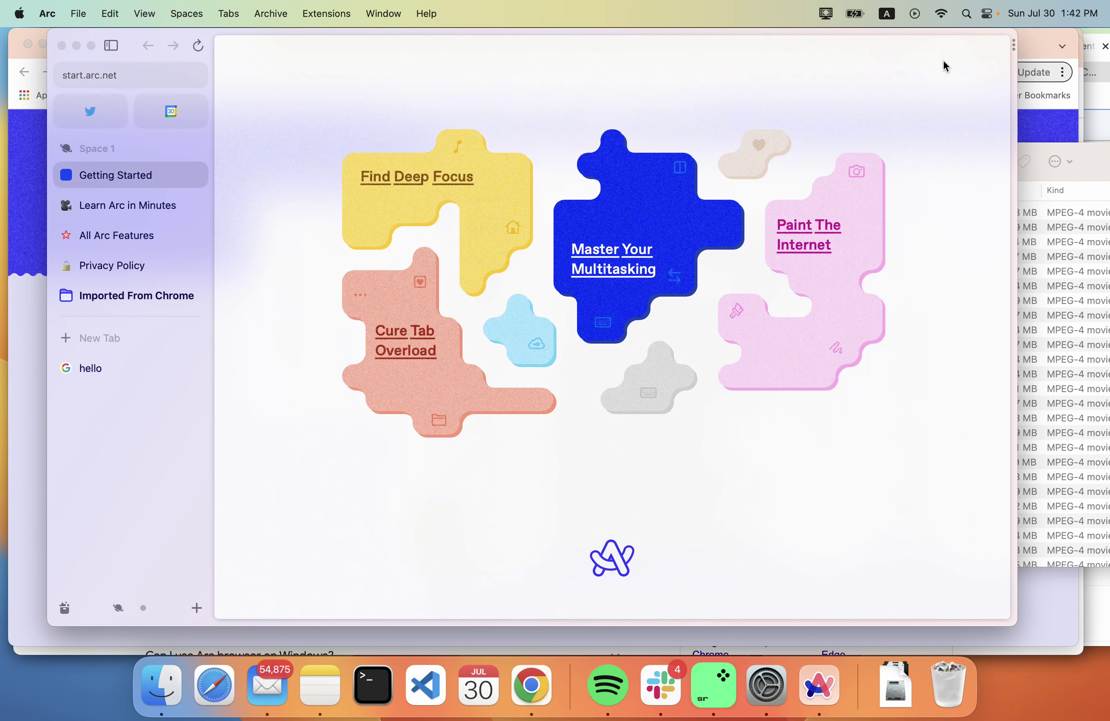
Open the Master Your Multitasking guide, read through its sections from Command bar to Custom Shortcuts, and close it.
click(623, 230)
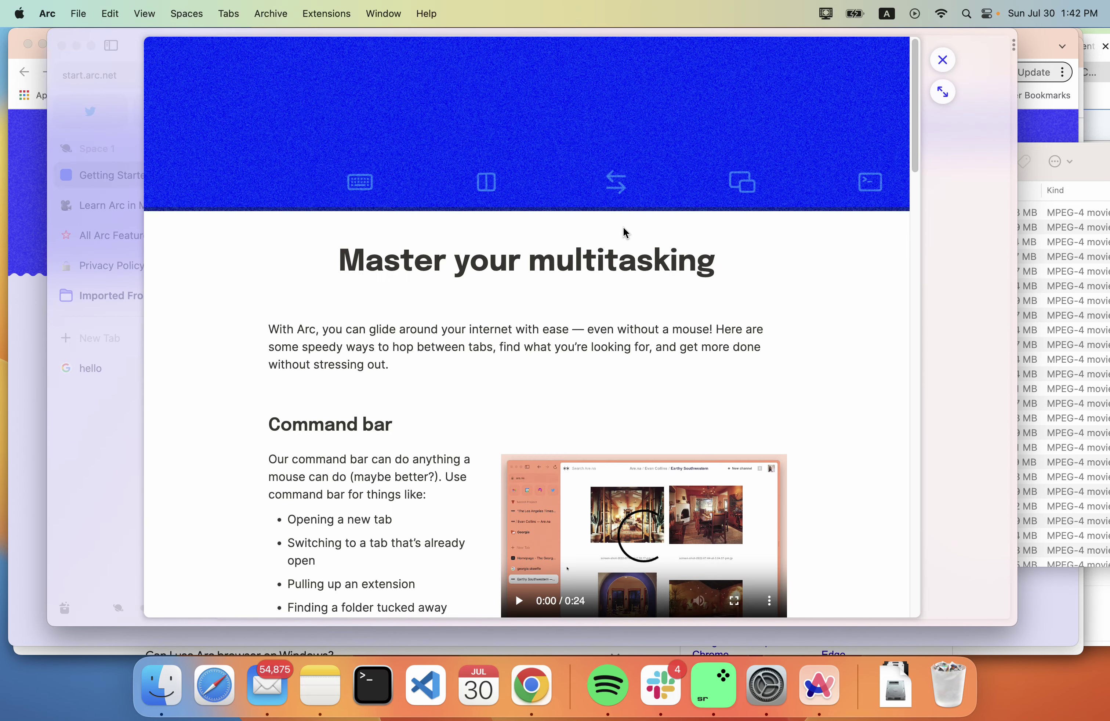
scroll(414, 318, down, 5)
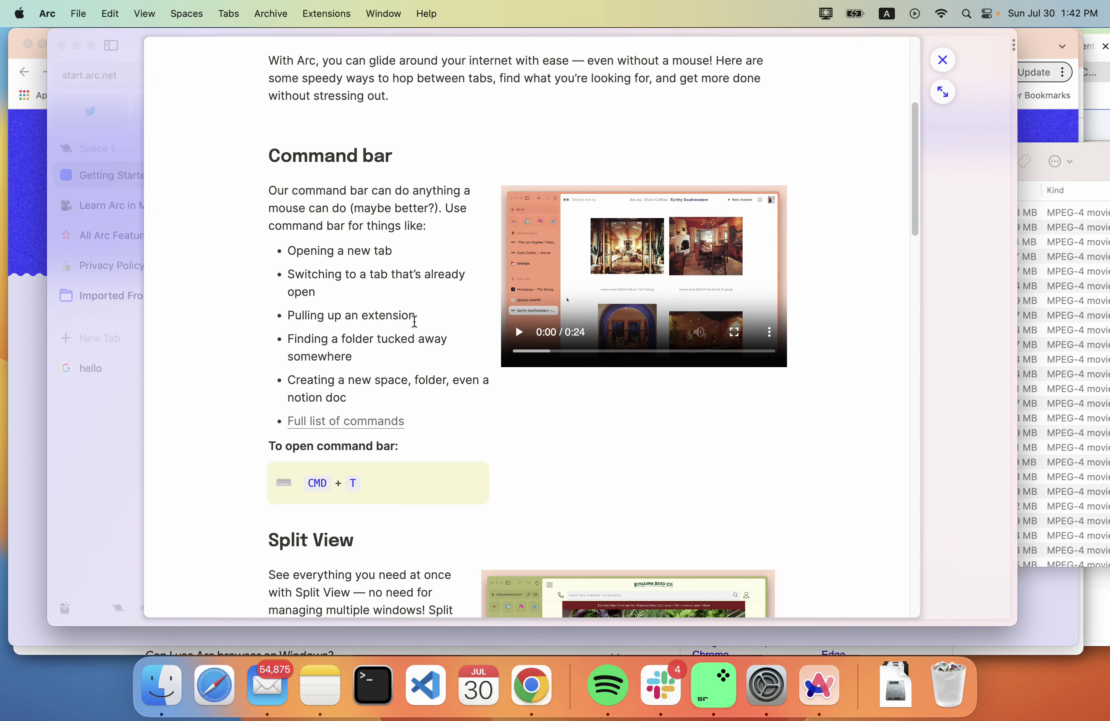
scroll(414, 321, down, 4)
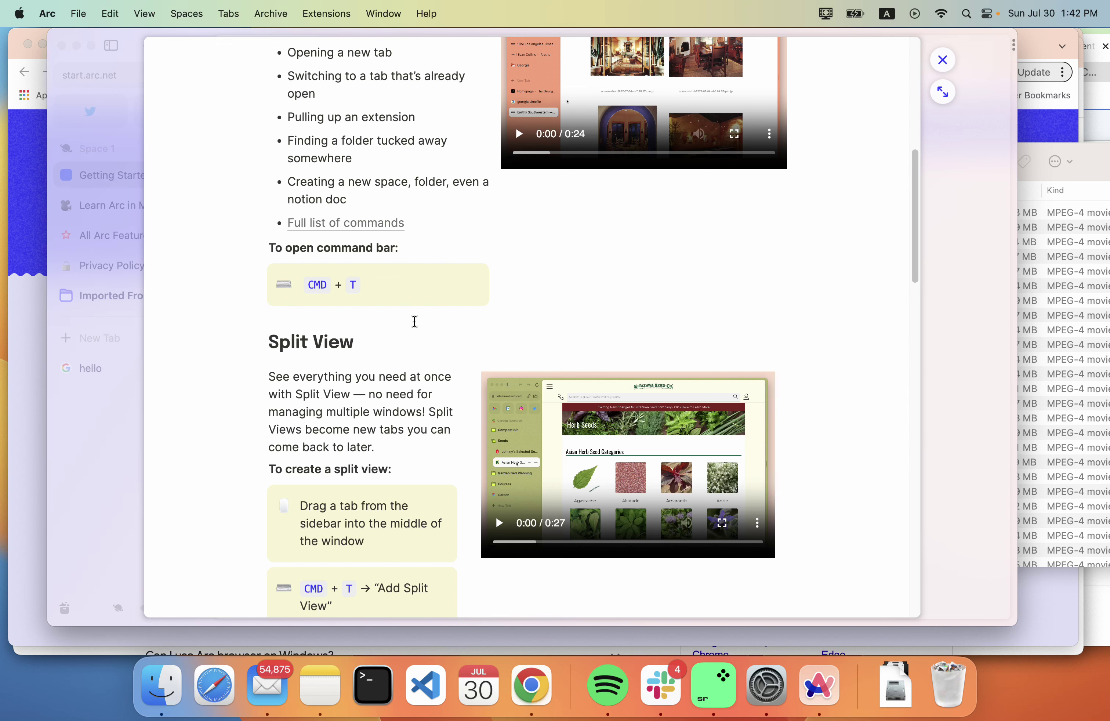
scroll(414, 321, down, 3)
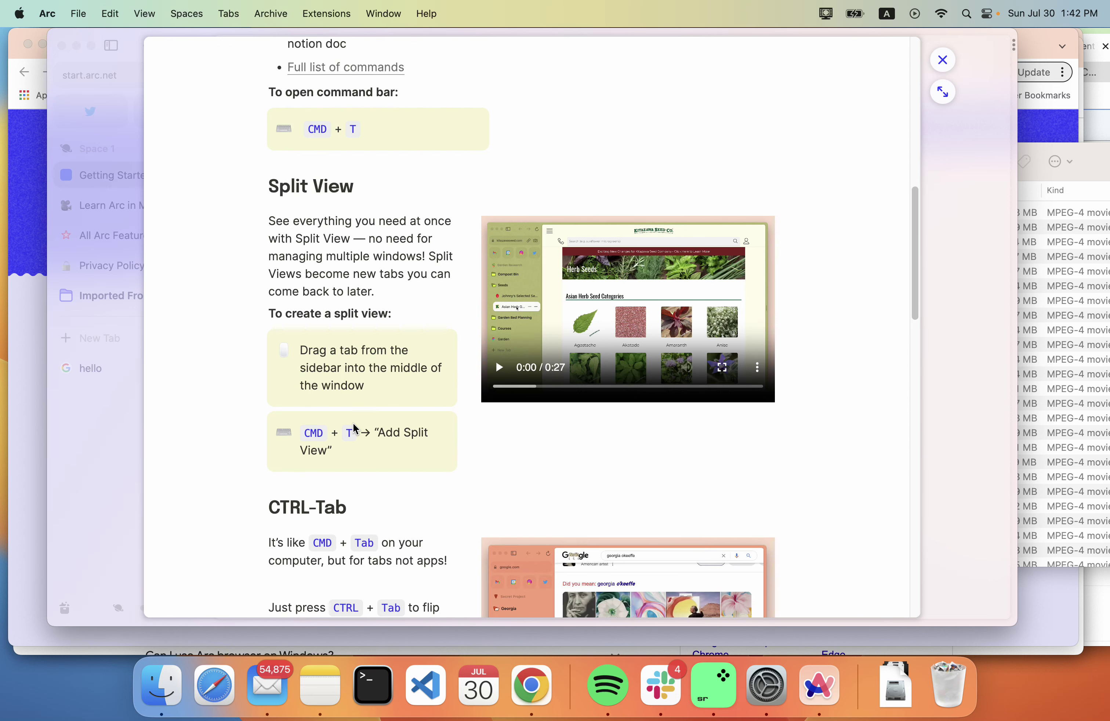
scroll(362, 438, down, 15)
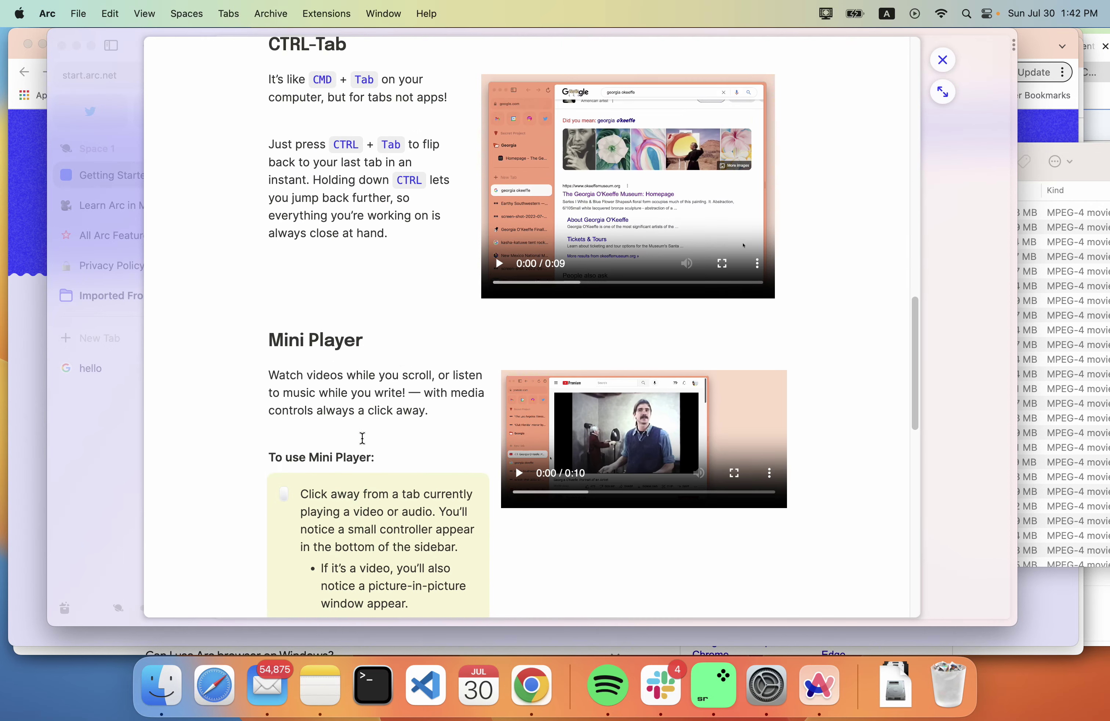
scroll(362, 438, down, 7)
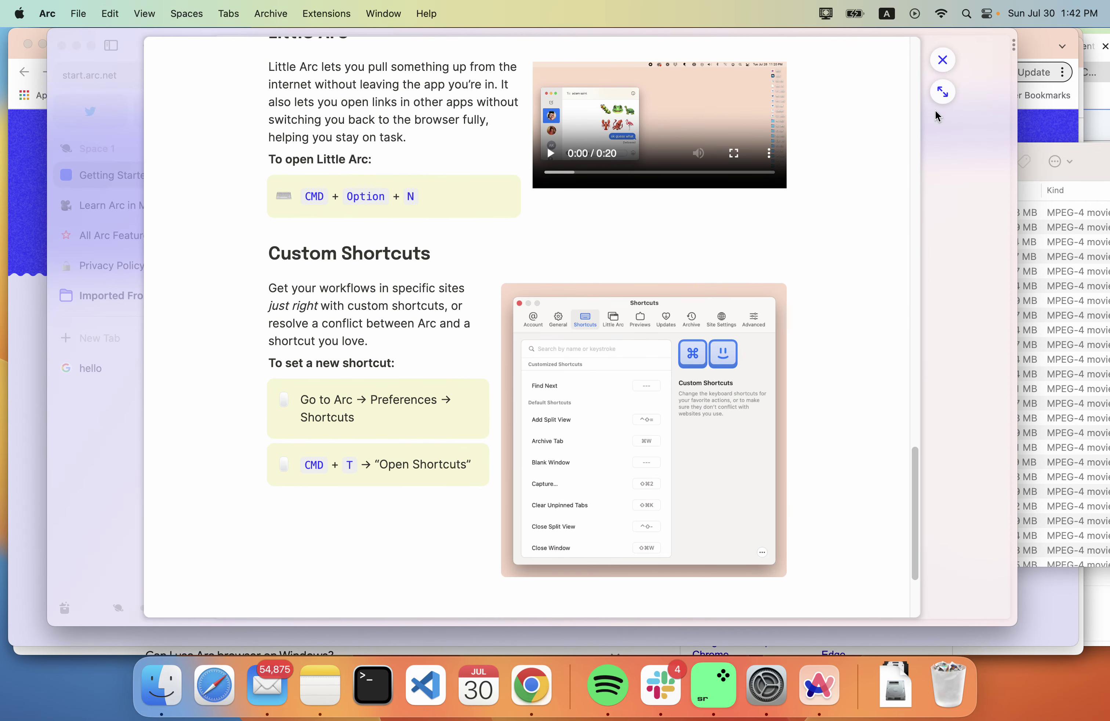
click(940, 60)
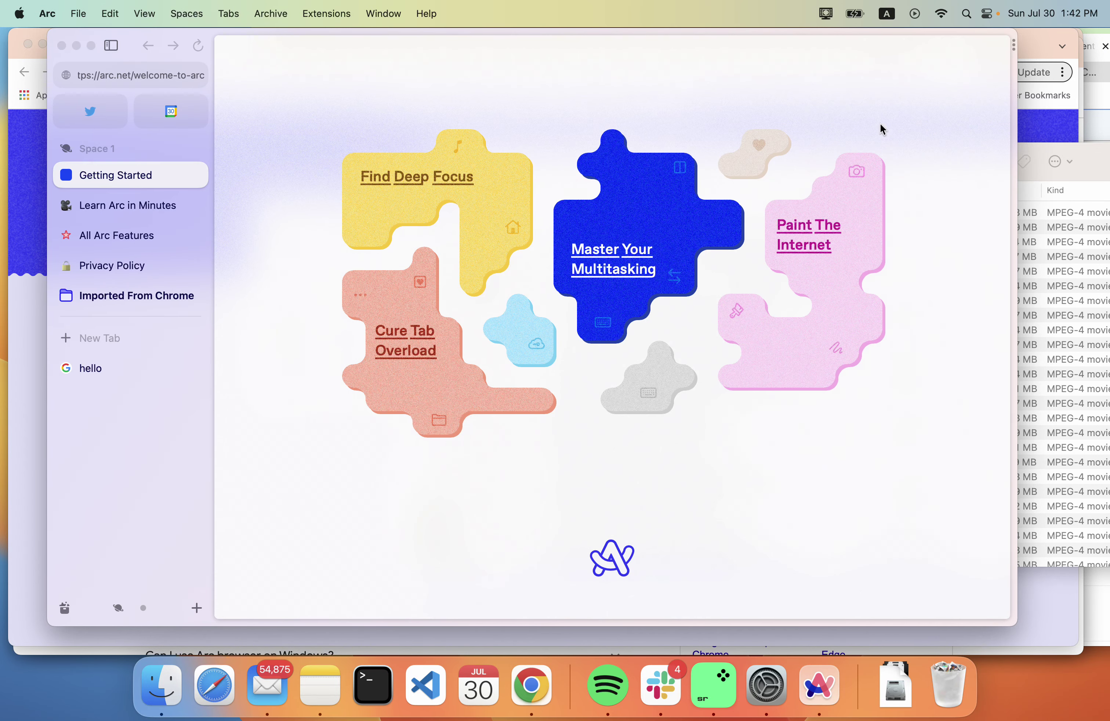
Open the Paint The Internet guide, read through its sections on Easels, Themes, Custom Tabs and Boosts, and close it.
click(820, 250)
scroll(415, 368, down, 20)
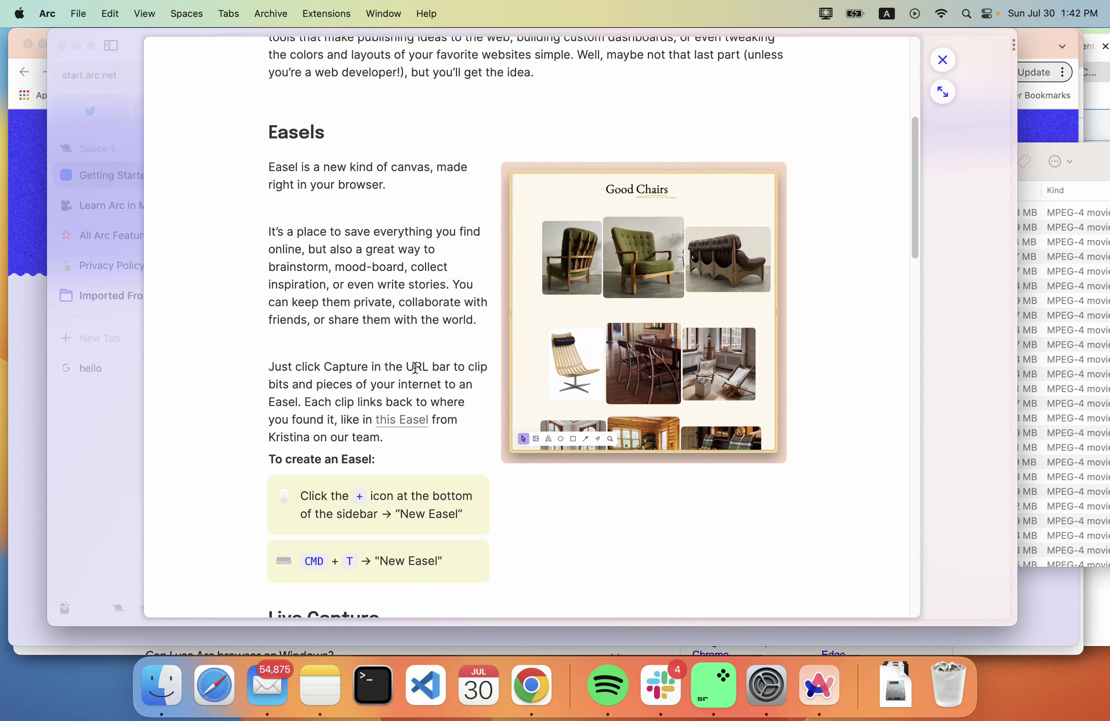
scroll(414, 367, down, 14)
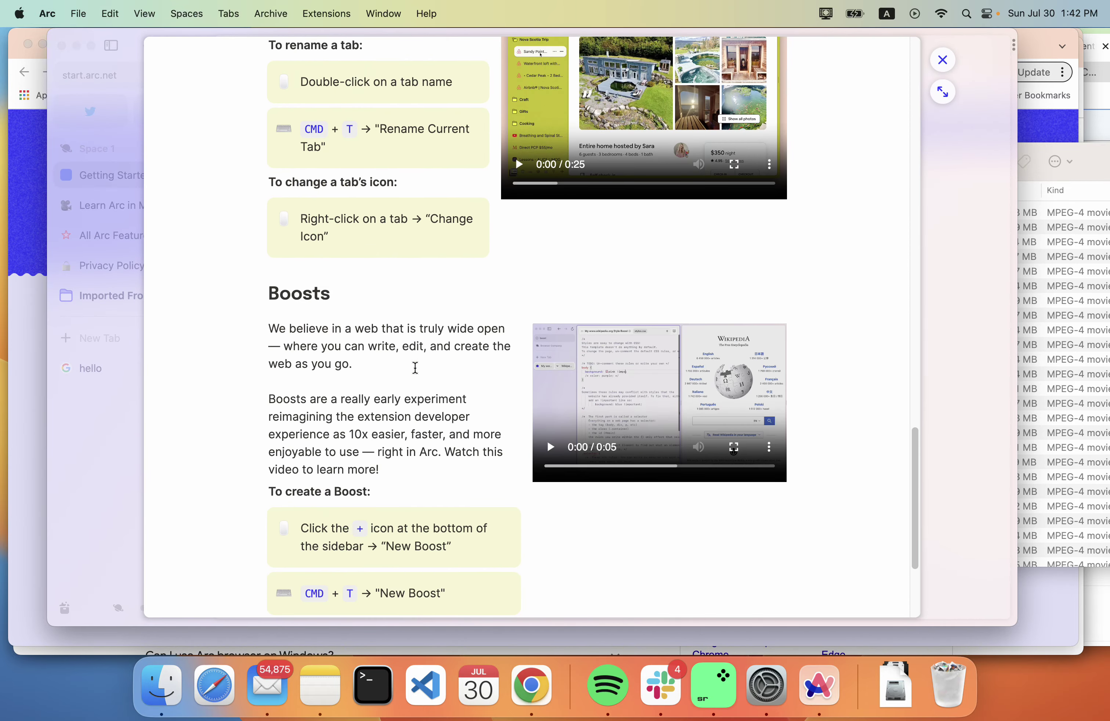
scroll(445, 300, up, 16)
scroll(445, 299, down, 10)
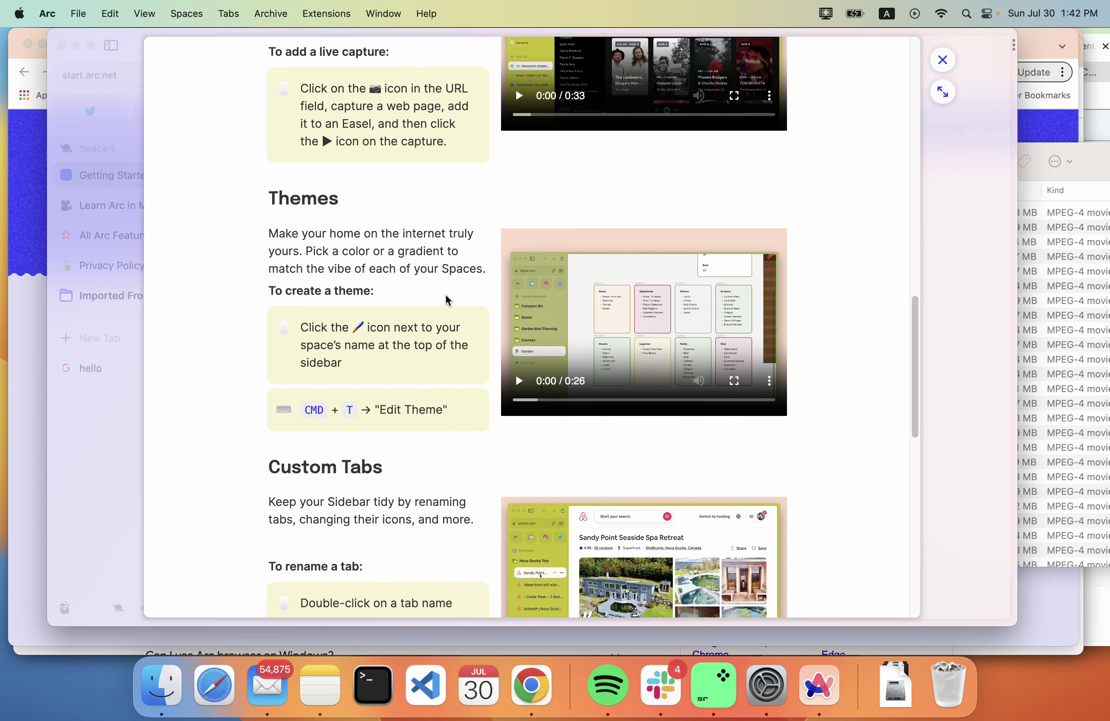
scroll(445, 299, down, 11)
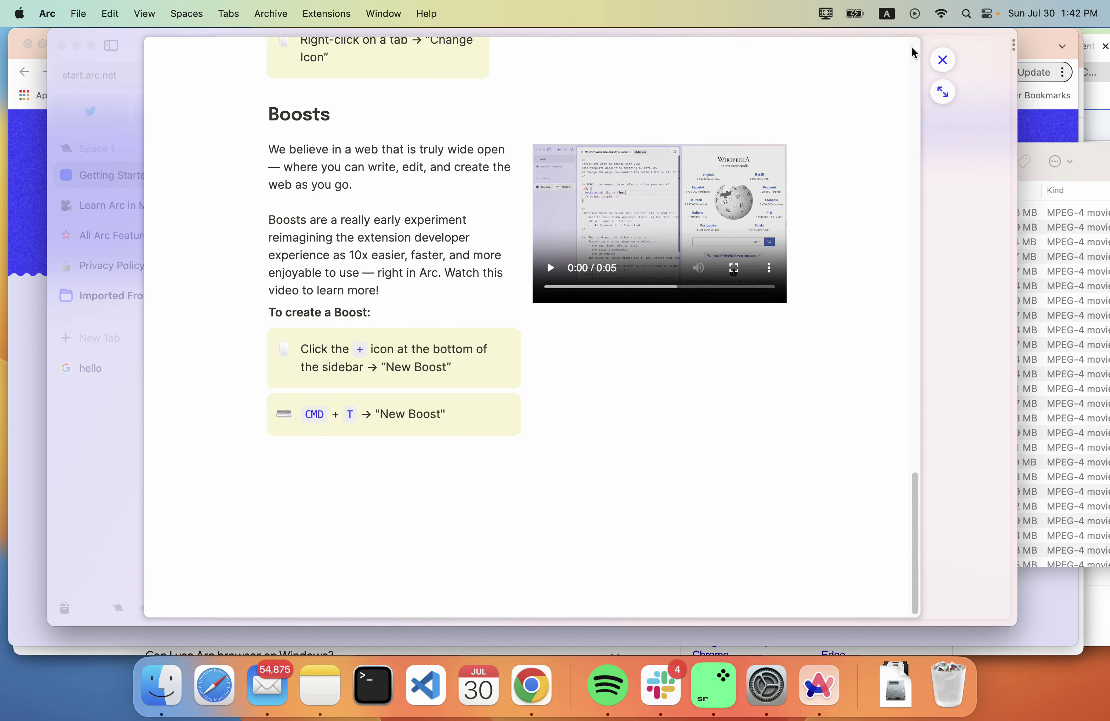
click(942, 59)
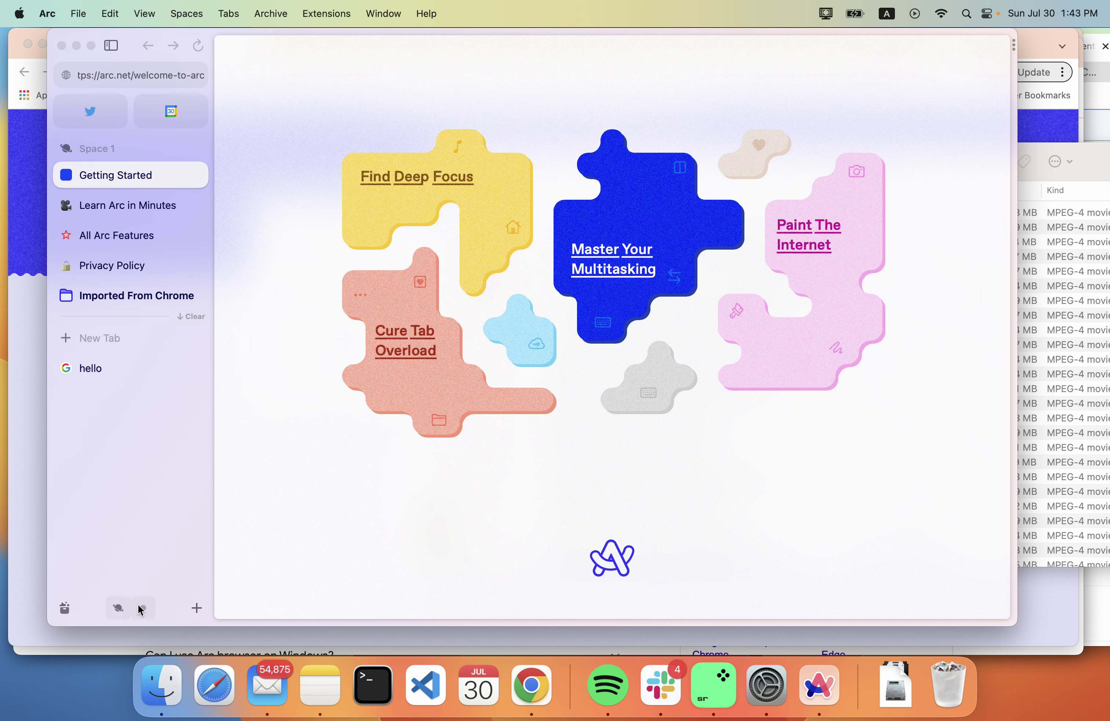
Create a new space in the sidebar.
click(190, 609)
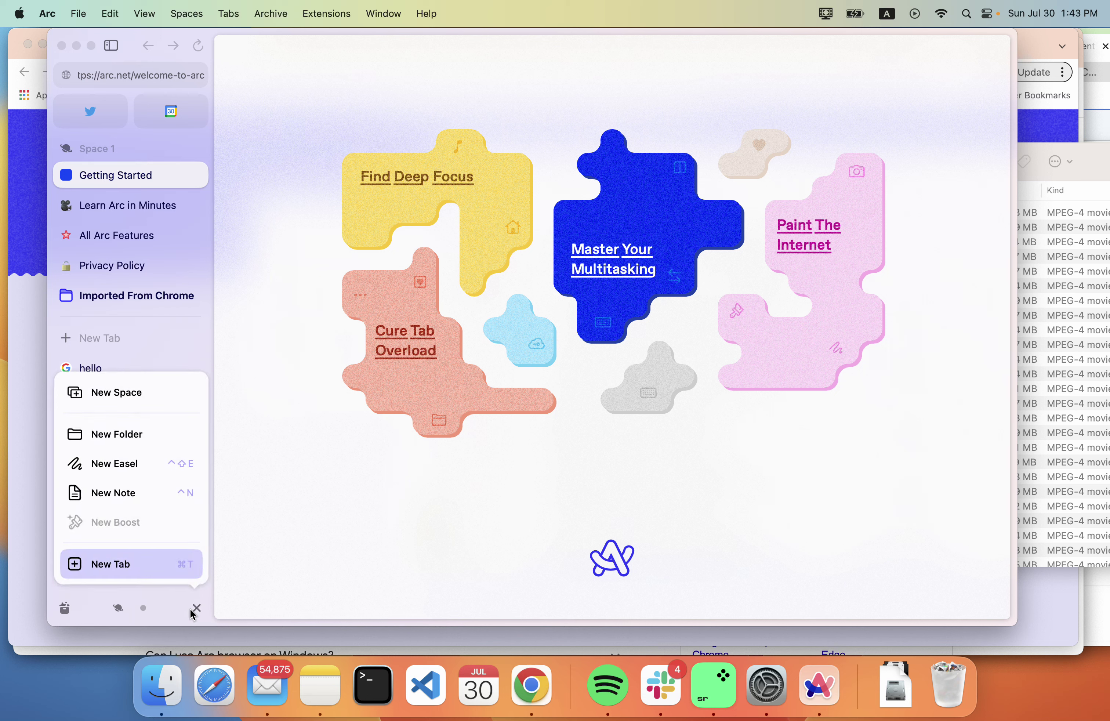
click(154, 393)
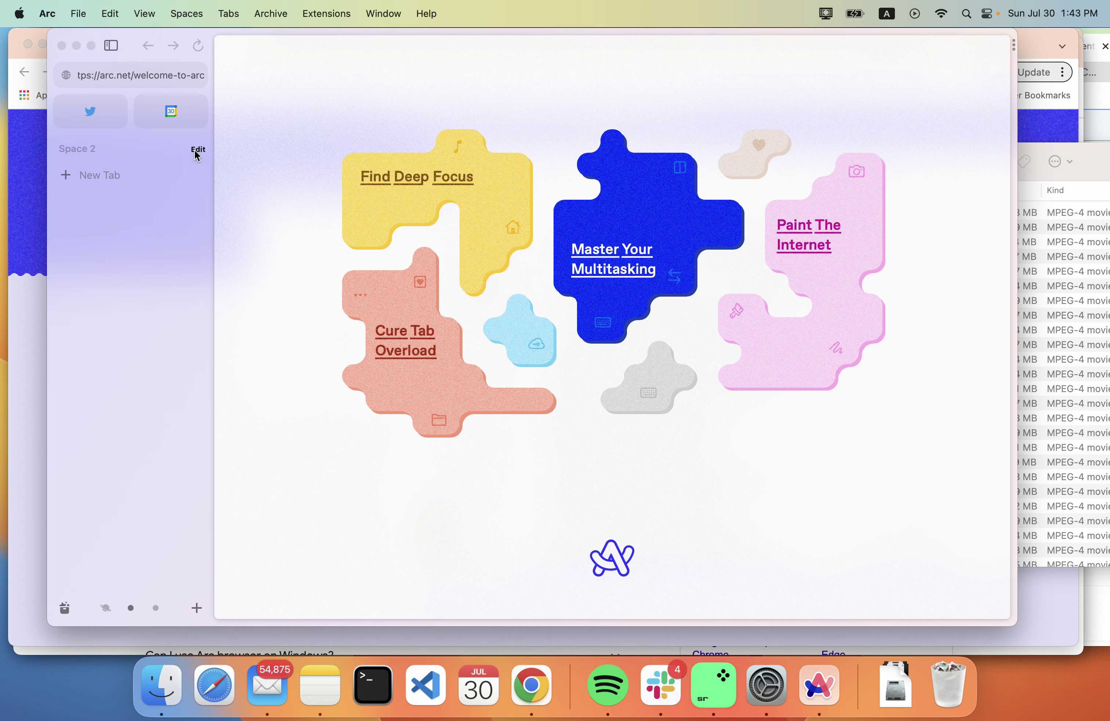
click(196, 149)
click(239, 182)
click(543, 382)
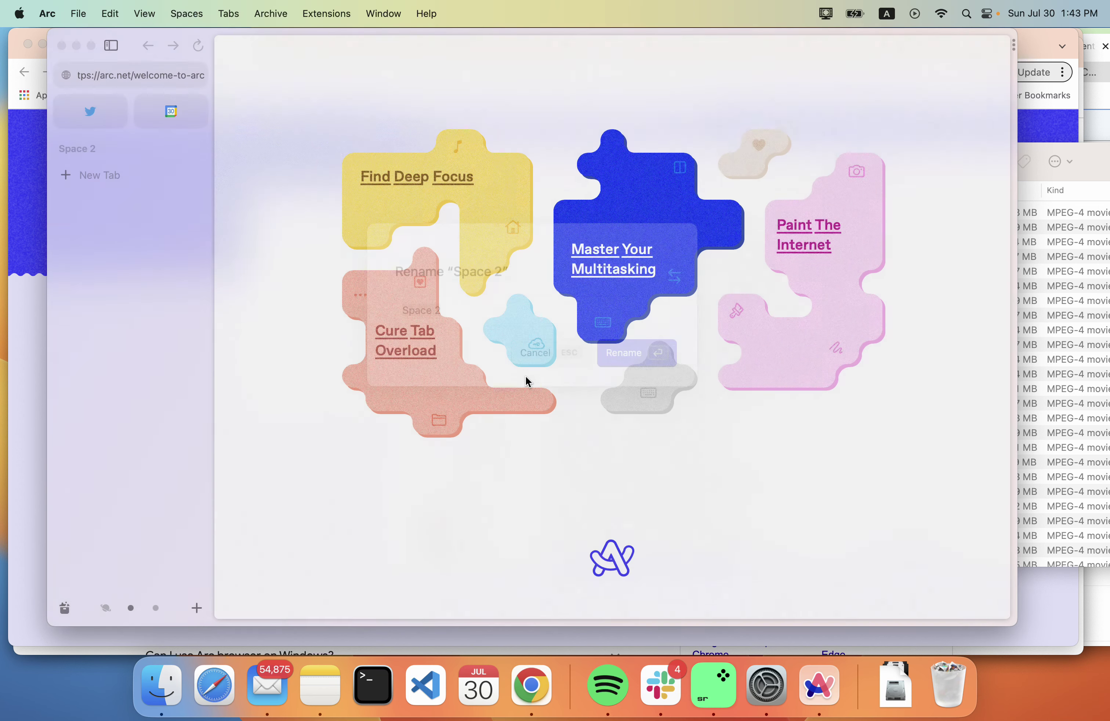
Change the icon of Space 2 to the first grinning-face emoji.
click(197, 149)
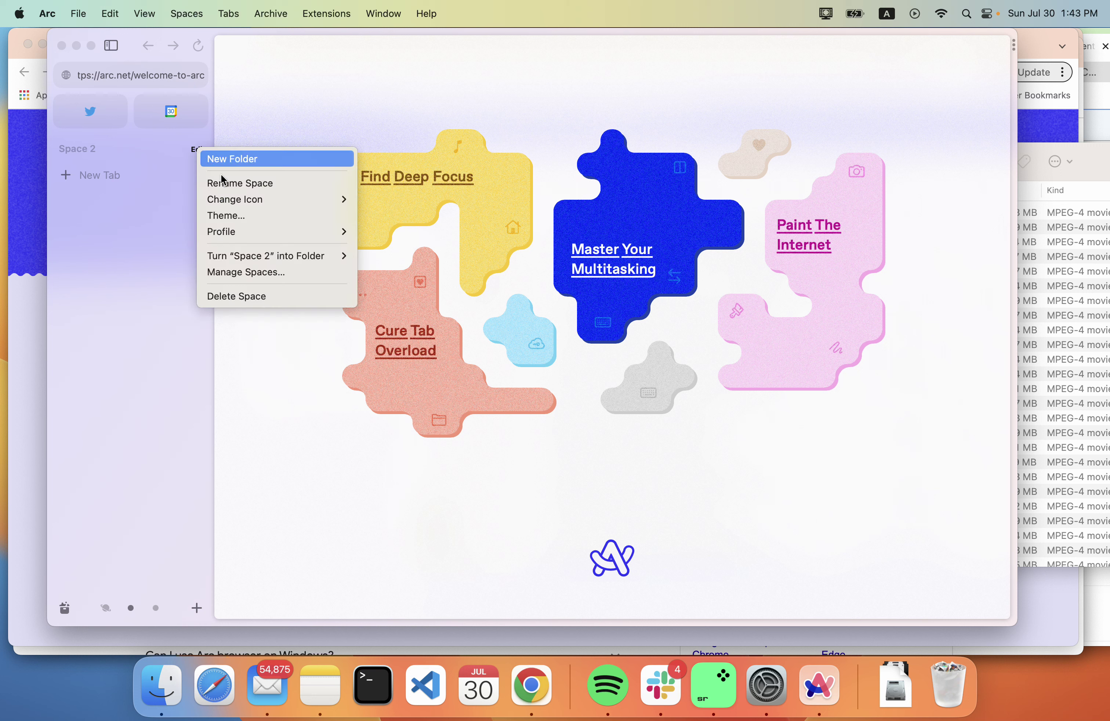
mouse_move(245, 198)
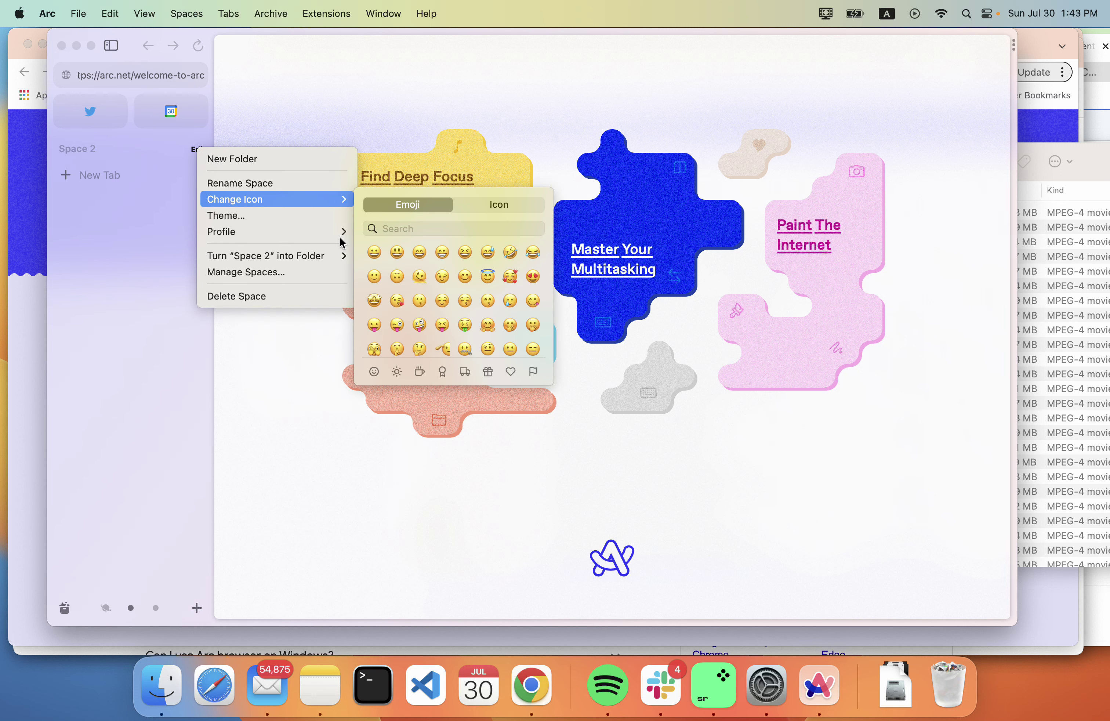
click(375, 252)
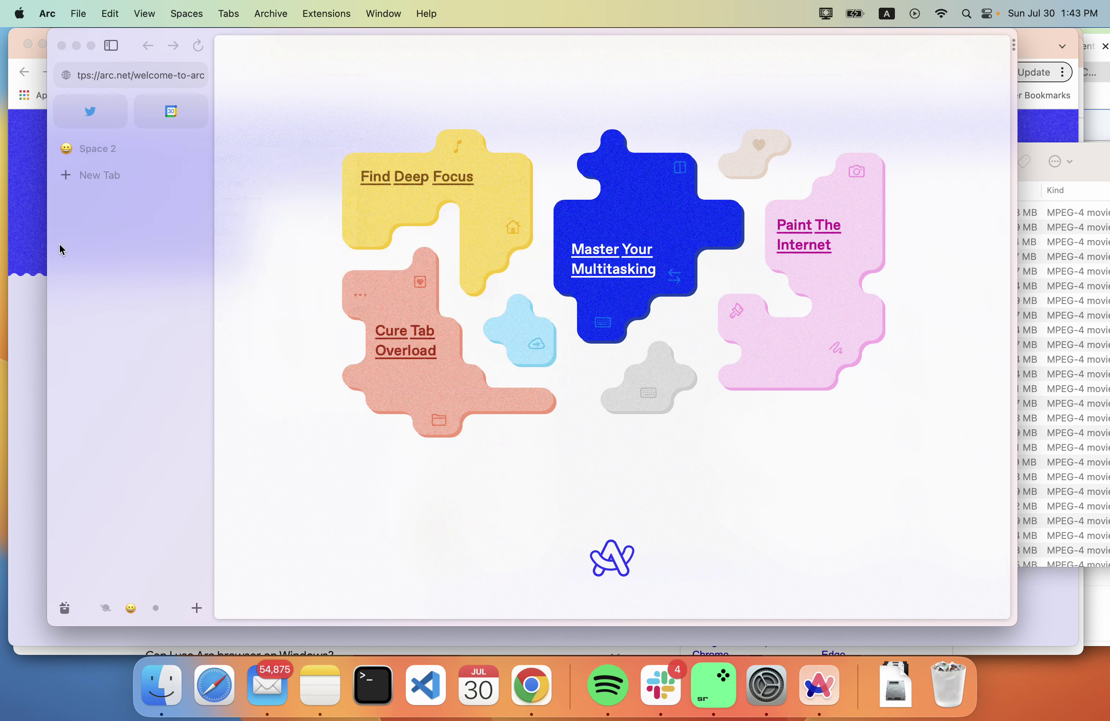
Open google.com in a new tab inside Space 2.
click(64, 179)
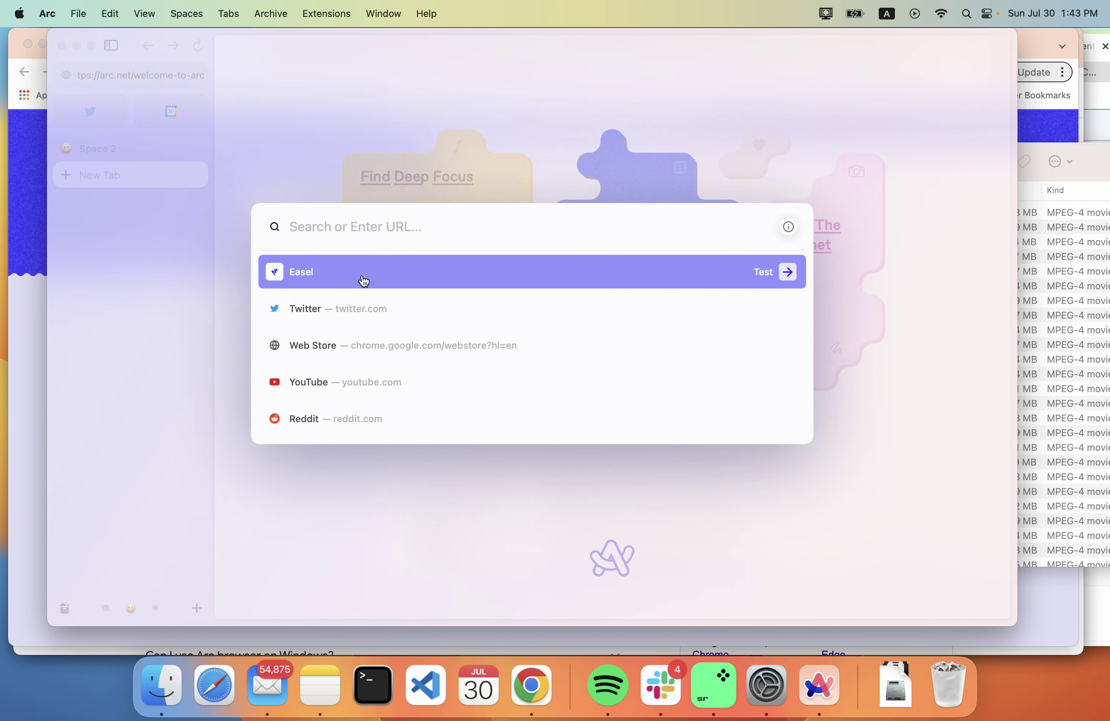
text(google.com)
key(Return)
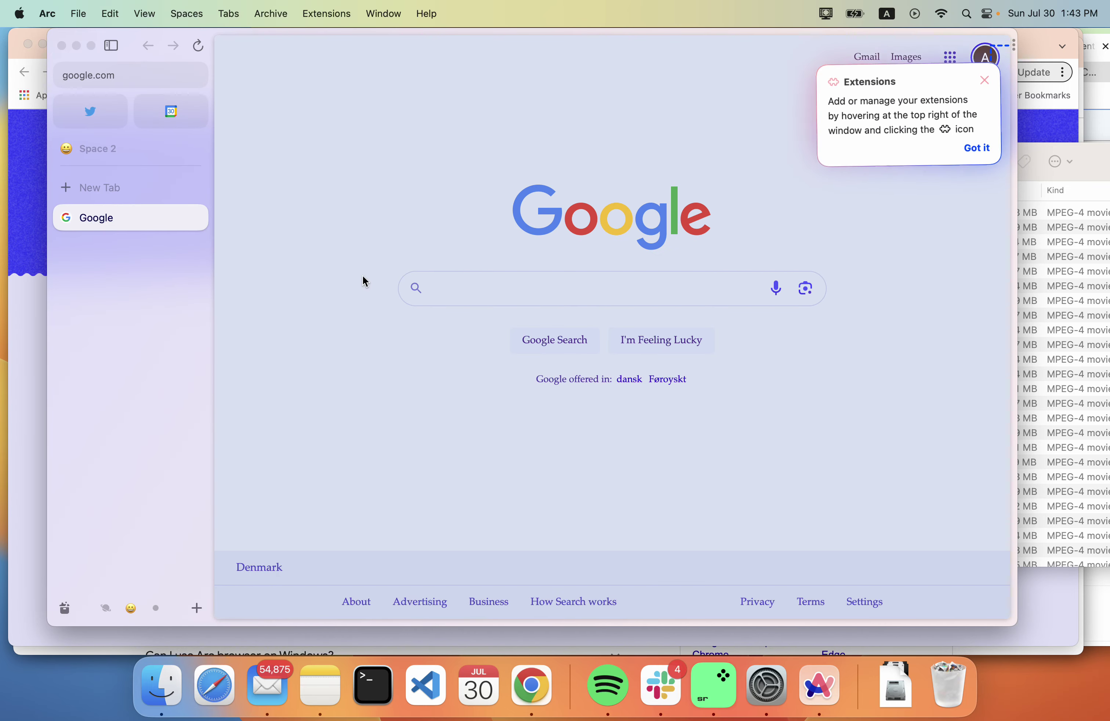
Dismiss the Extensions tip, look through the list of installed extensions, and close the list.
mouse_move(1015, 46)
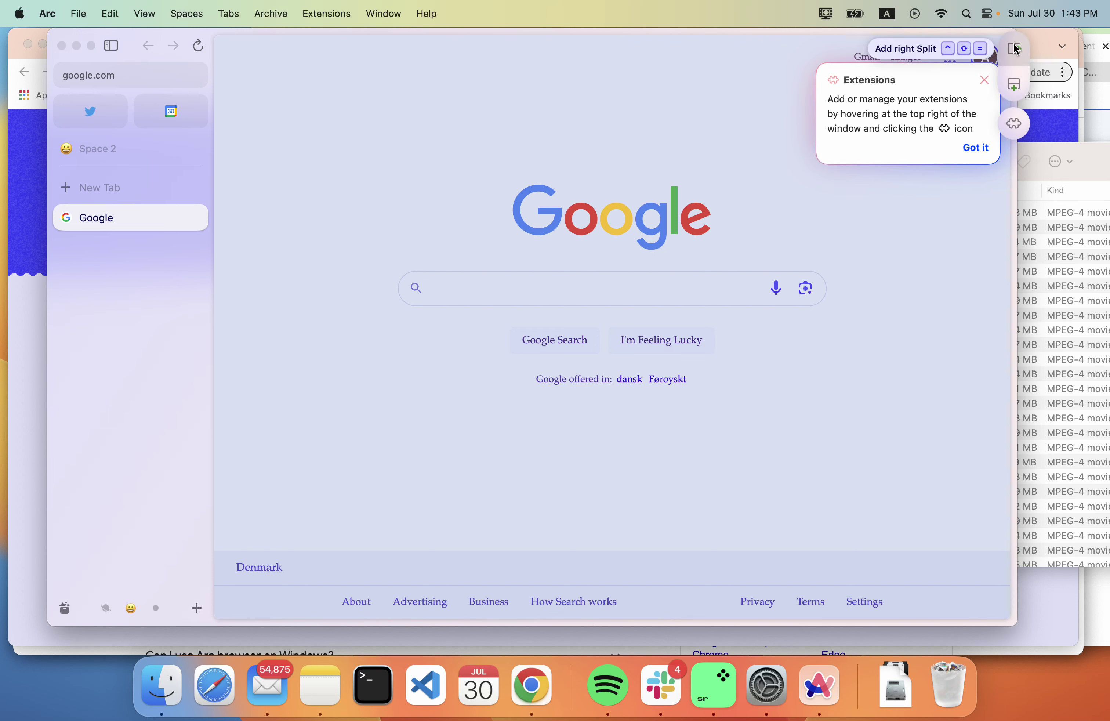
click(977, 149)
click(1013, 123)
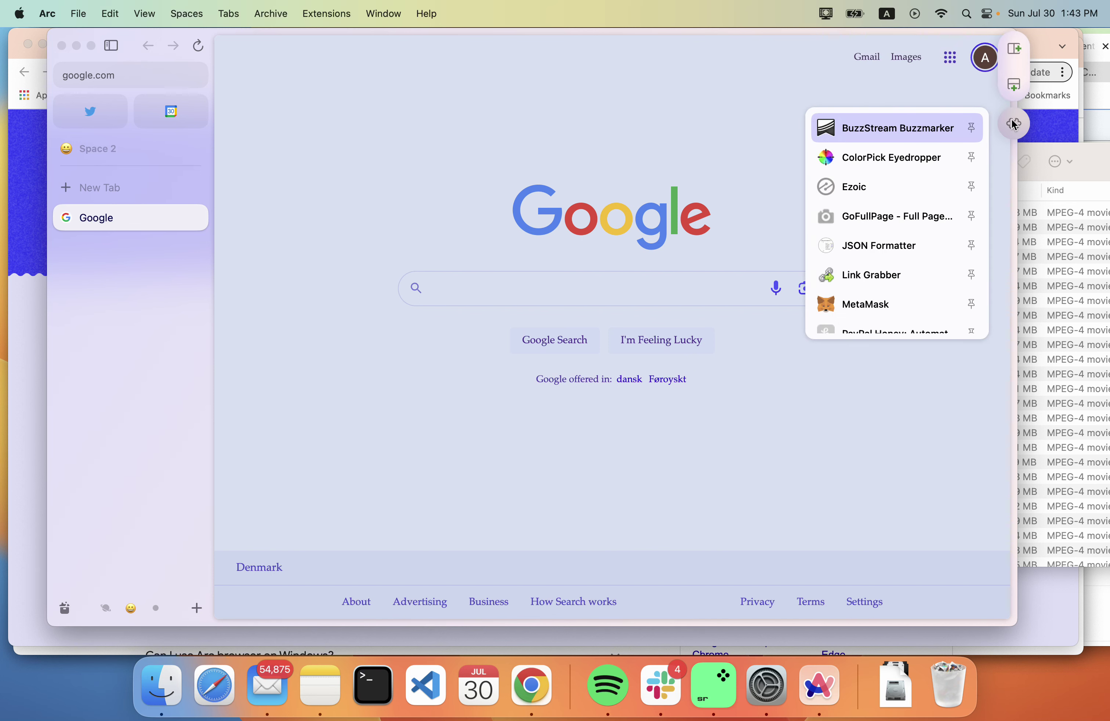
scroll(942, 183, down, 5)
scroll(942, 182, up, 5)
click(765, 140)
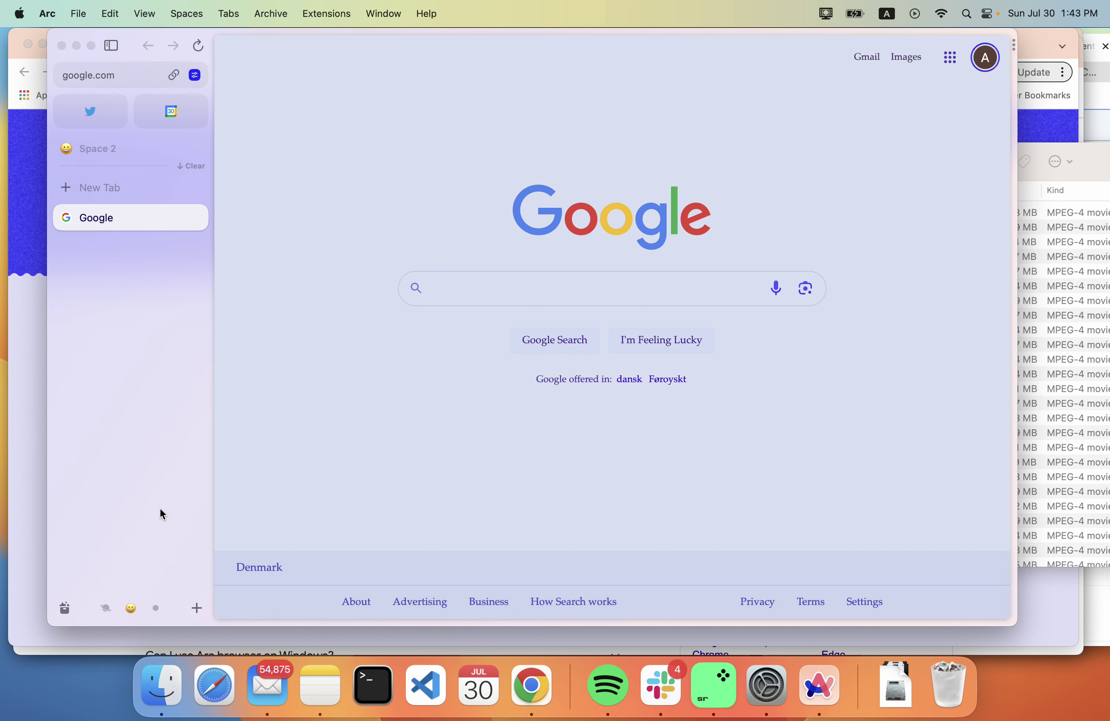
Open the Google page's boost for editing and change its colour theme from blue to pink.
click(197, 608)
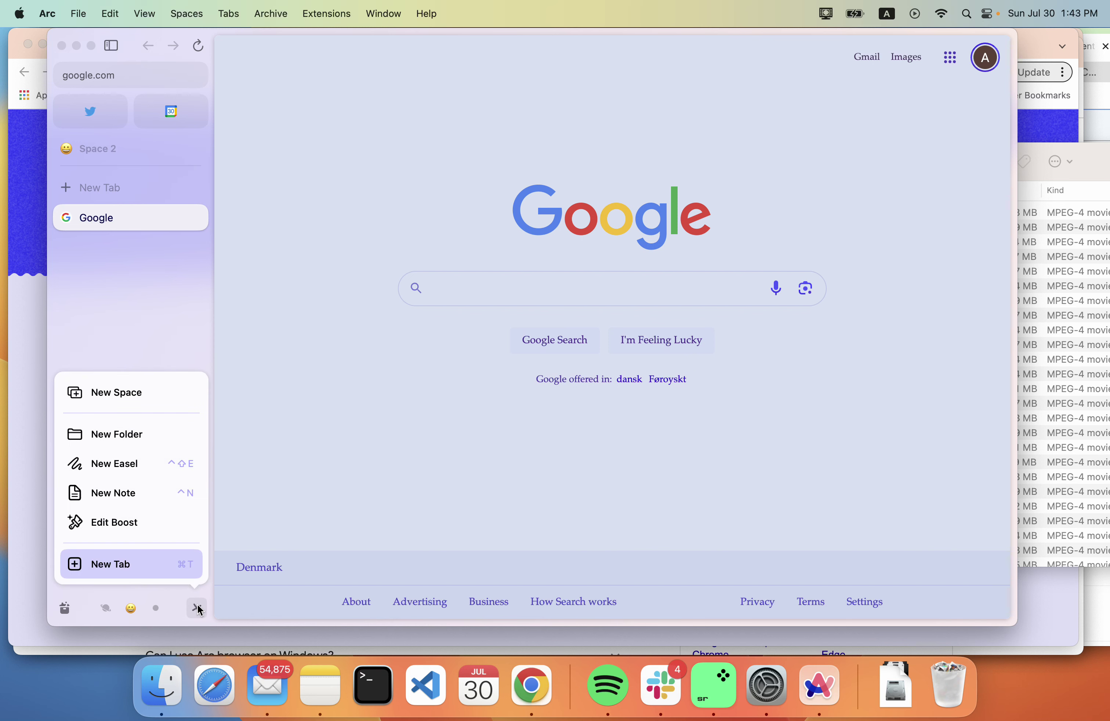
click(155, 525)
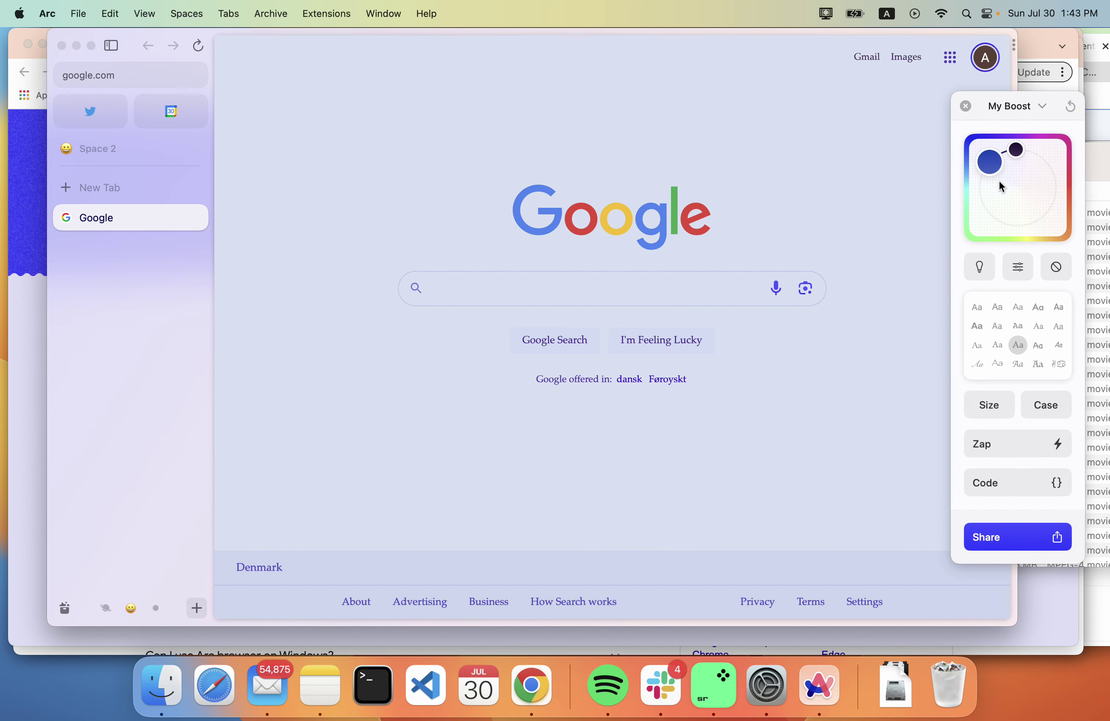
drag(1000, 185, 1062, 170)
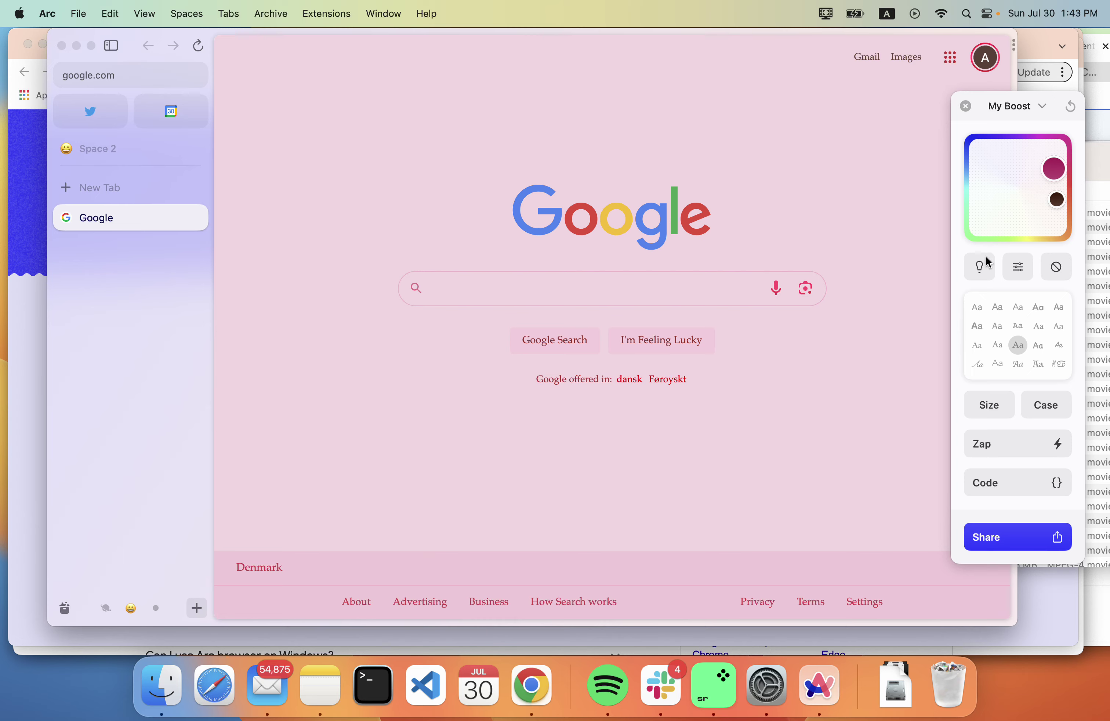
Try dark mode with lowered contrast on the Google boost and reset these changes.
click(980, 267)
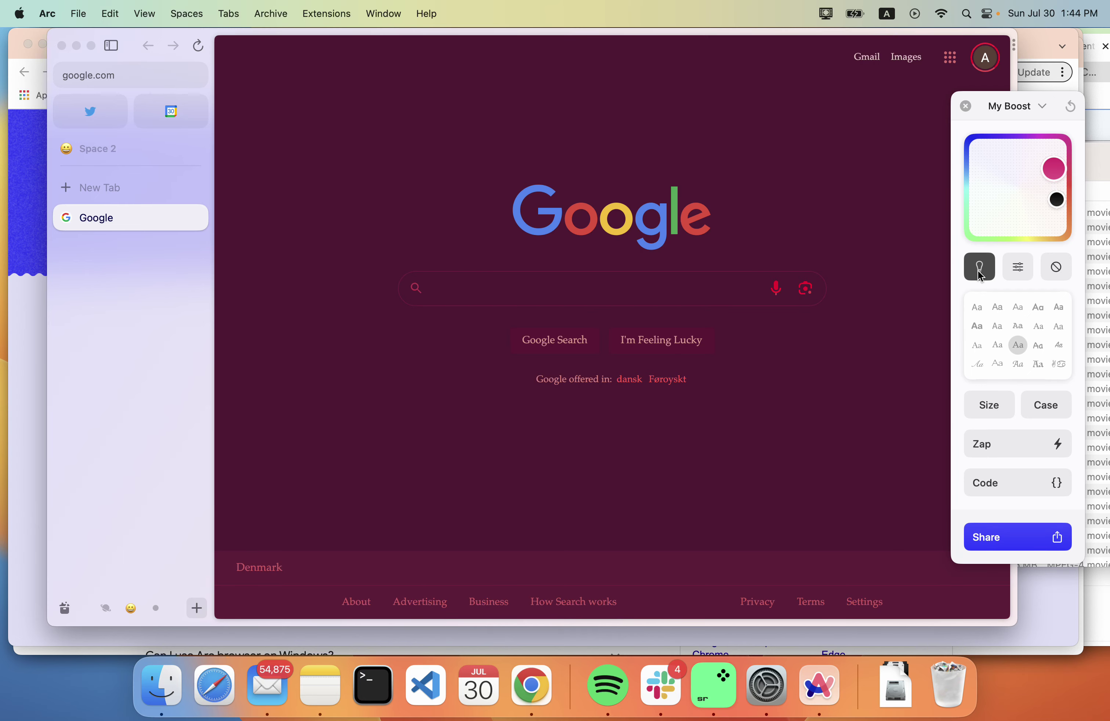
click(978, 270)
click(977, 271)
click(1023, 270)
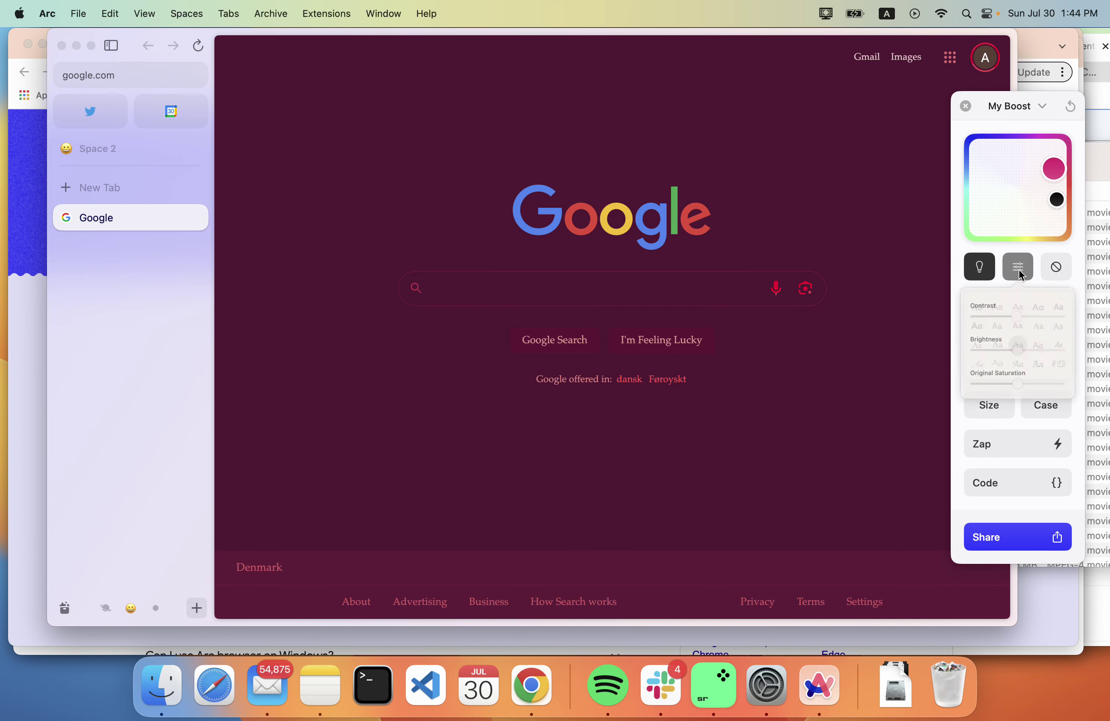
drag(1007, 333, 974, 330)
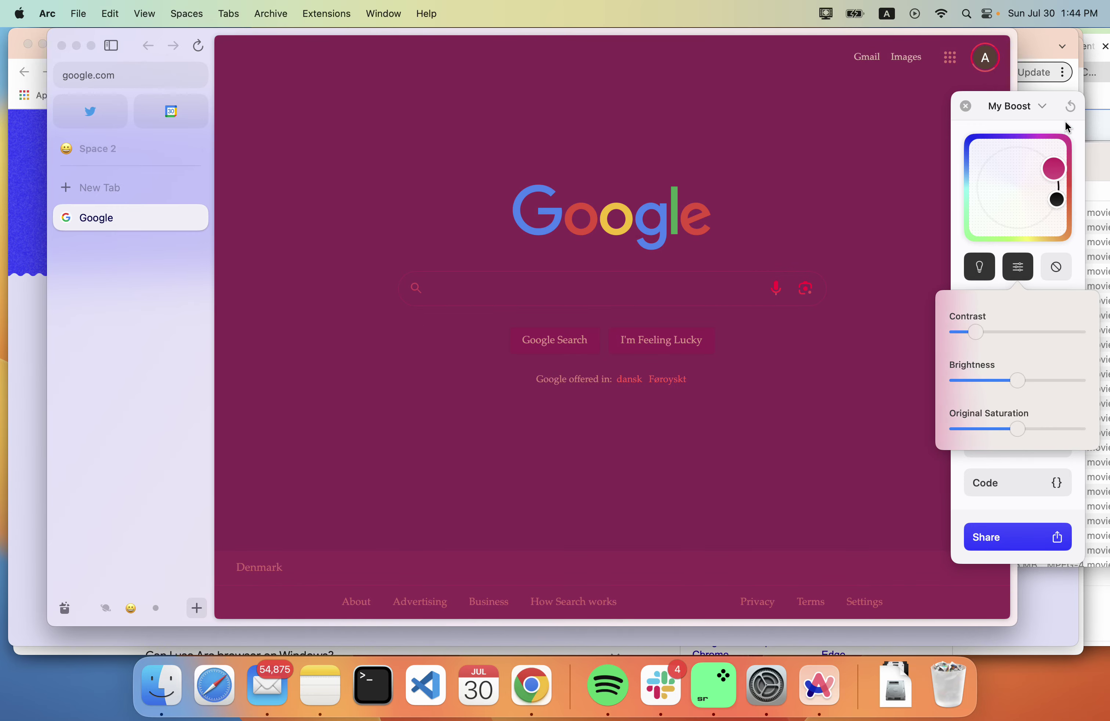
click(1070, 107)
click(1070, 108)
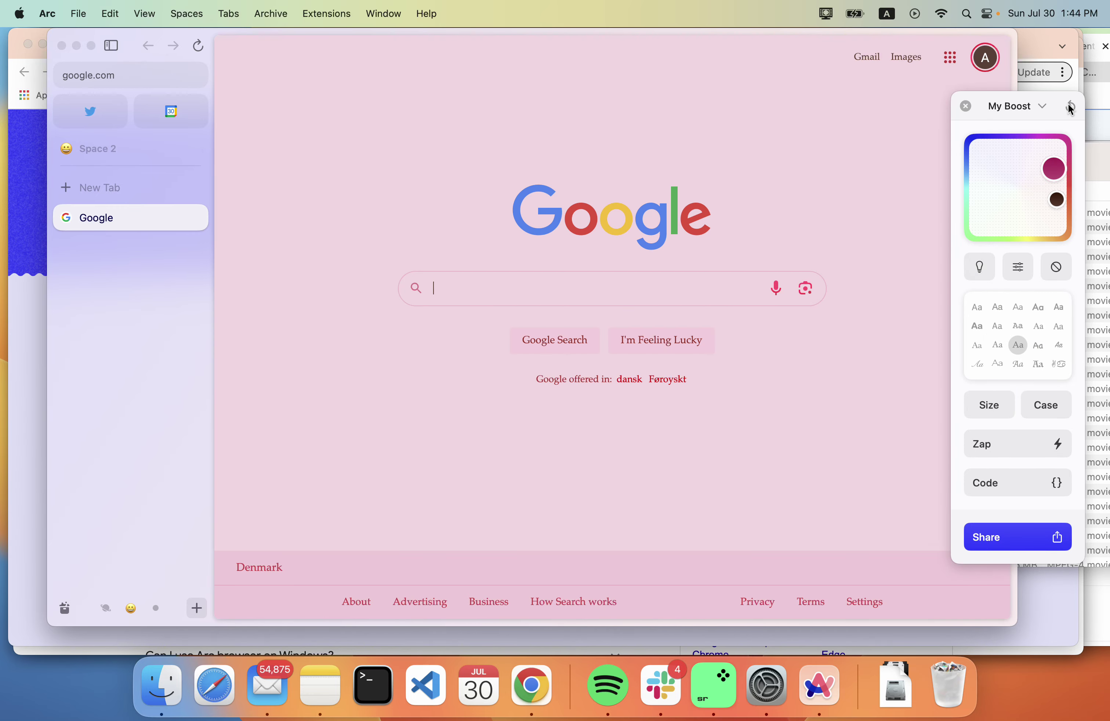
Change the boost's font for the Google page to the monospaced typewriter style.
click(1017, 329)
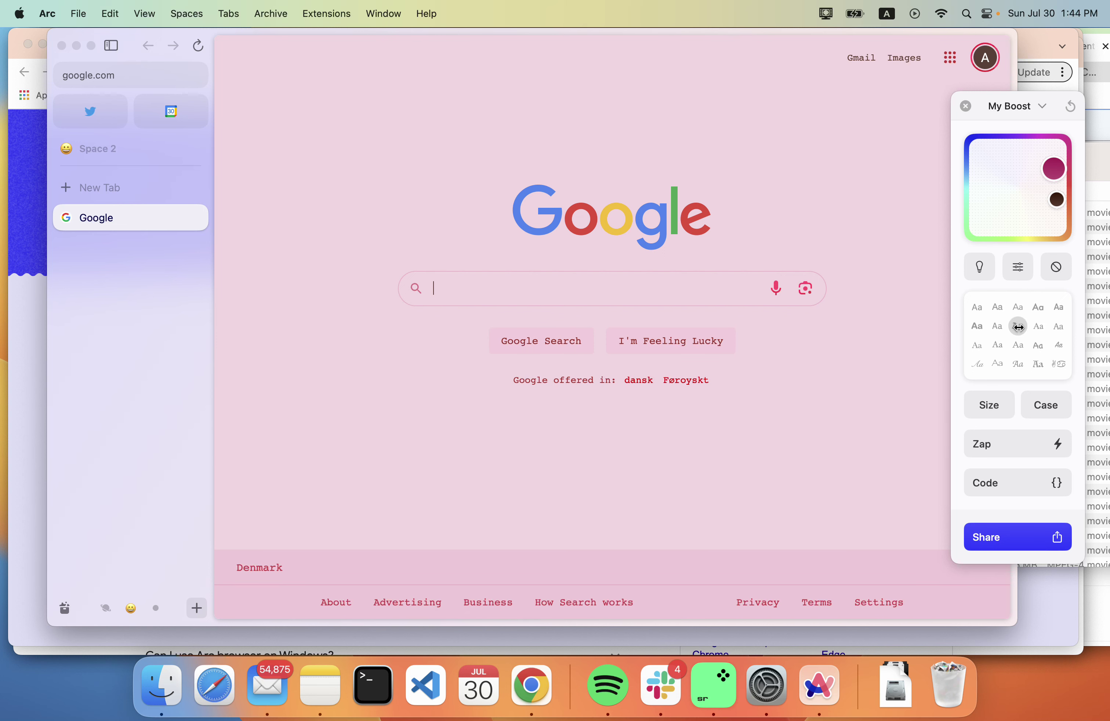
Remove the colour theme from the Google boost, restore the default font, and close the boost editor.
click(1065, 274)
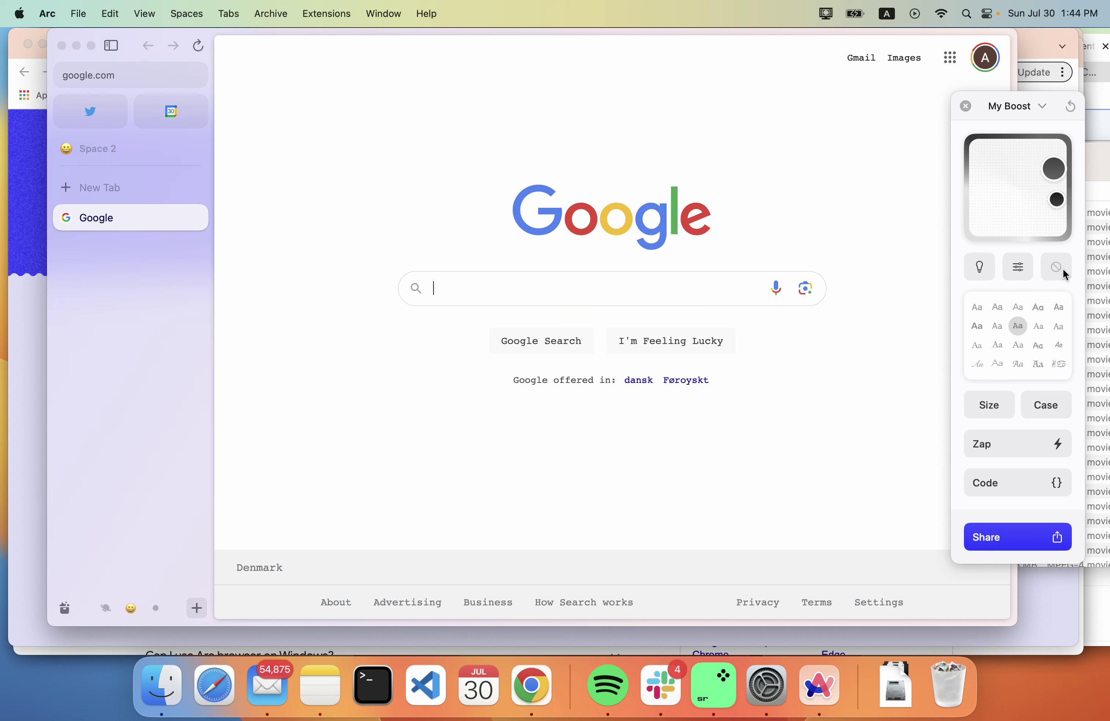
click(976, 307)
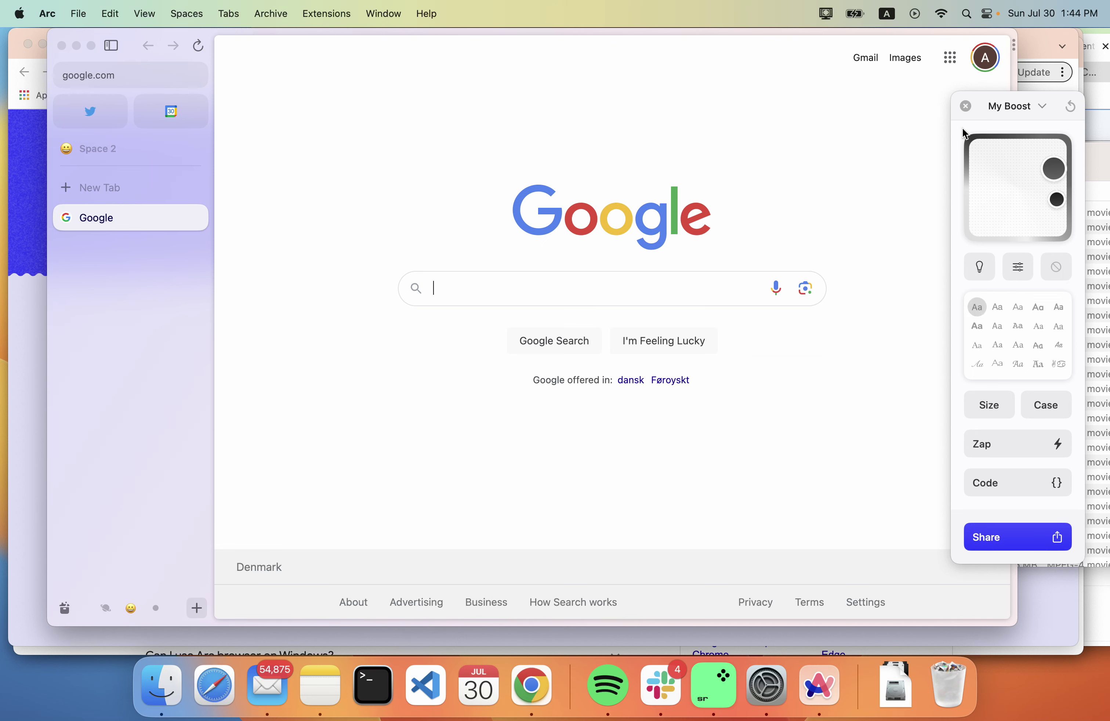
click(965, 107)
Create a new easel in Space 2 and title it "Easel".
click(192, 608)
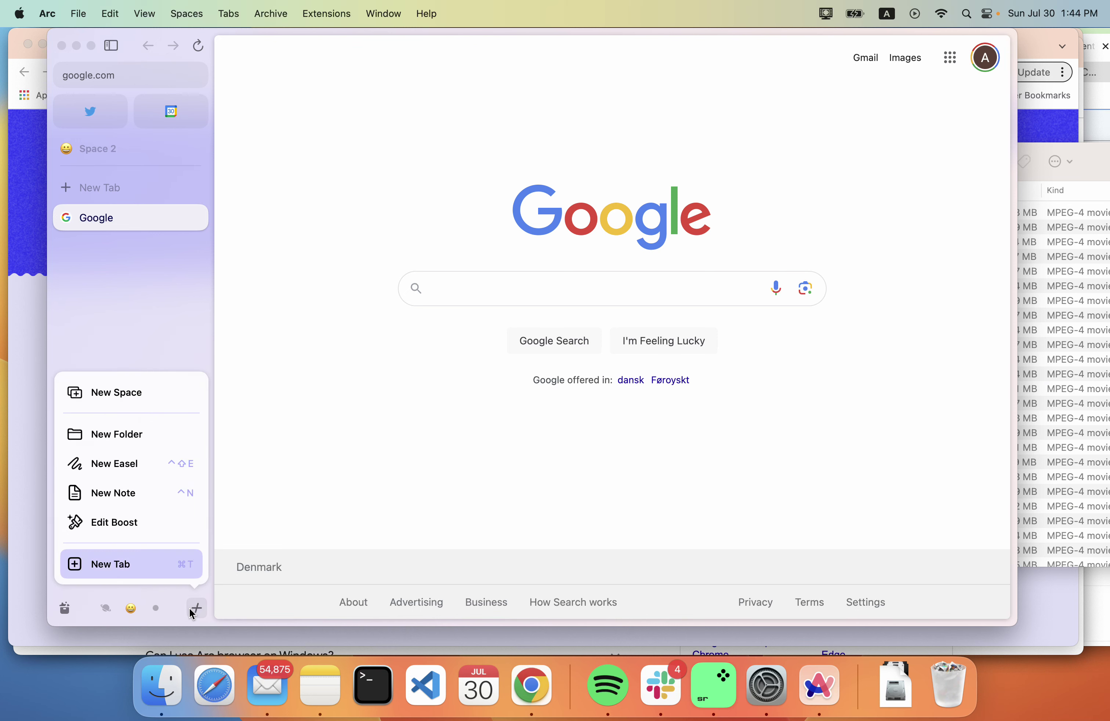
click(151, 470)
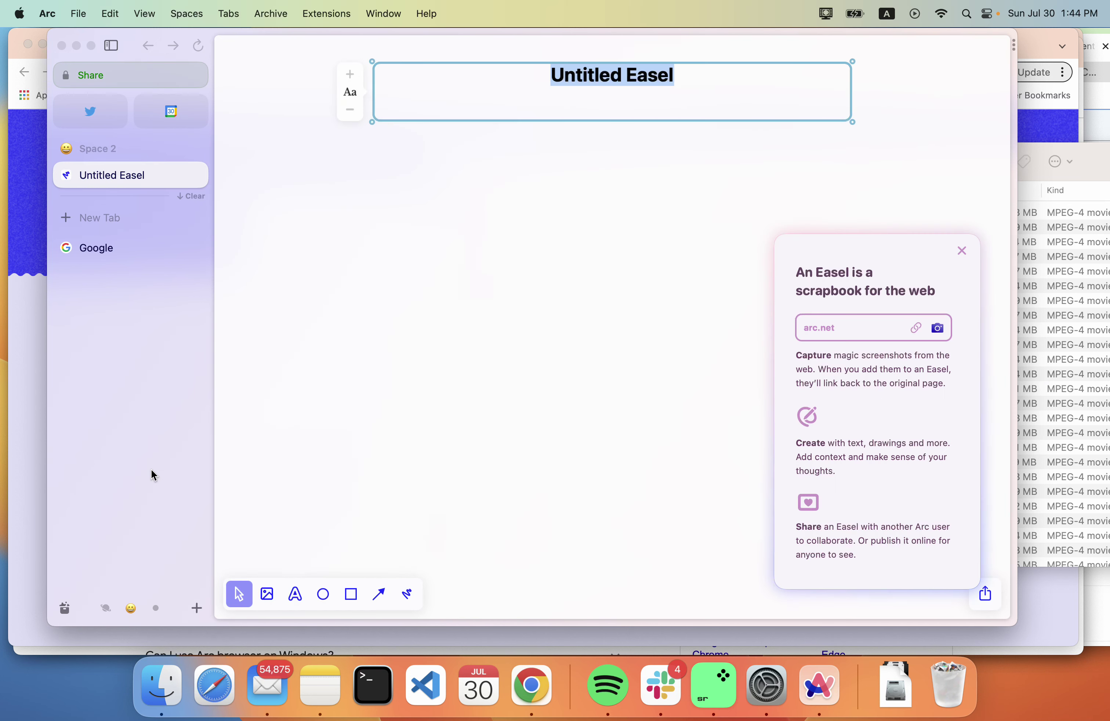
text(E)
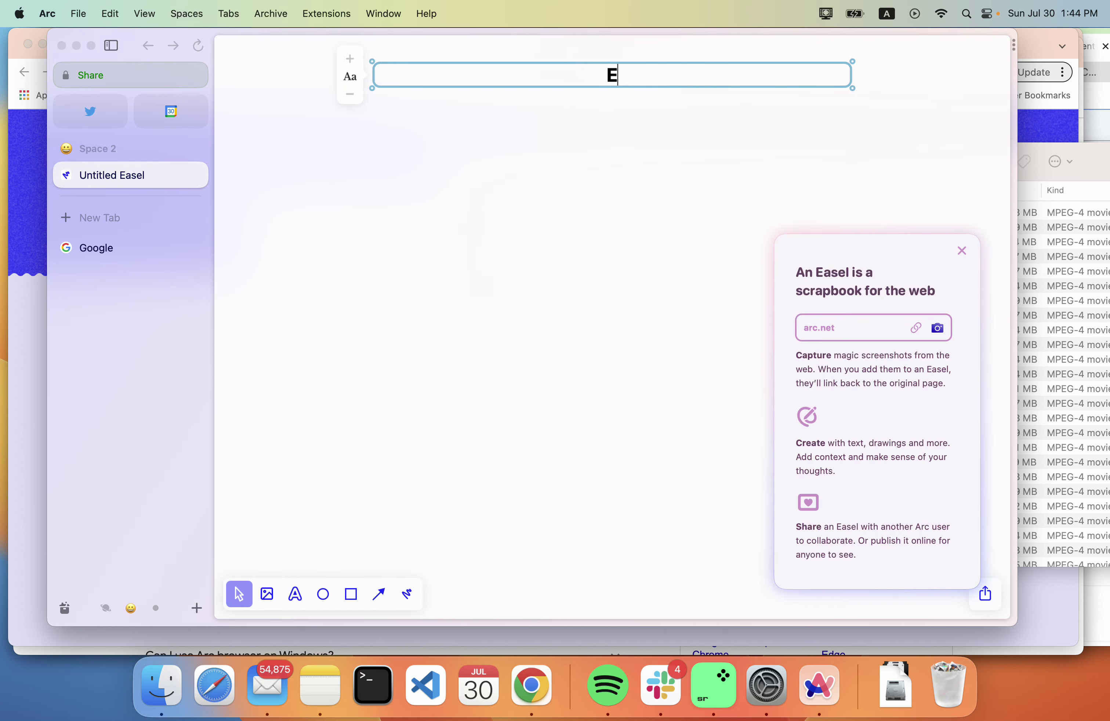
text(asel)
click(657, 216)
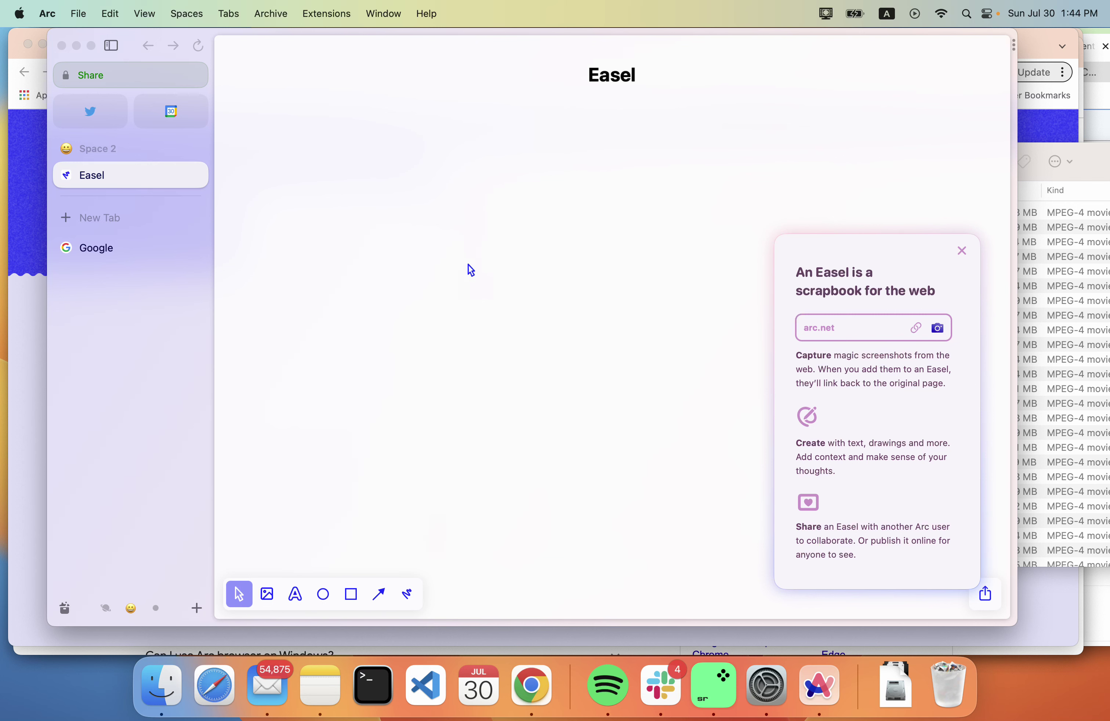
Switch from Space 2 to the Test space and open the easel stored there.
click(126, 249)
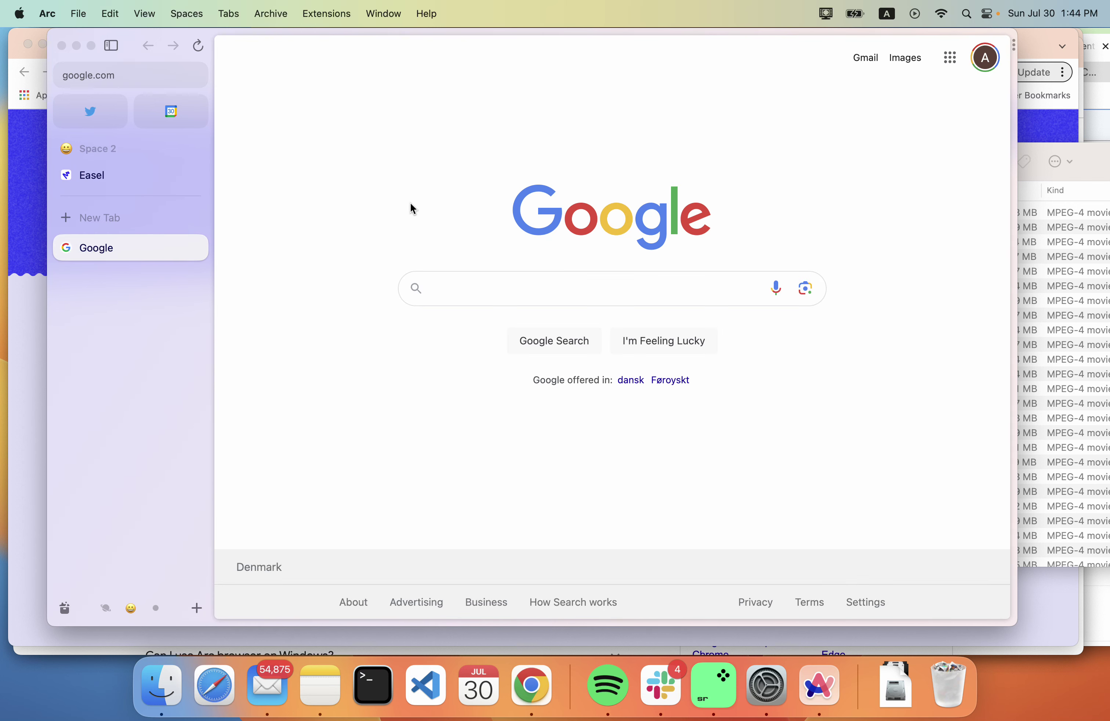
click(131, 164)
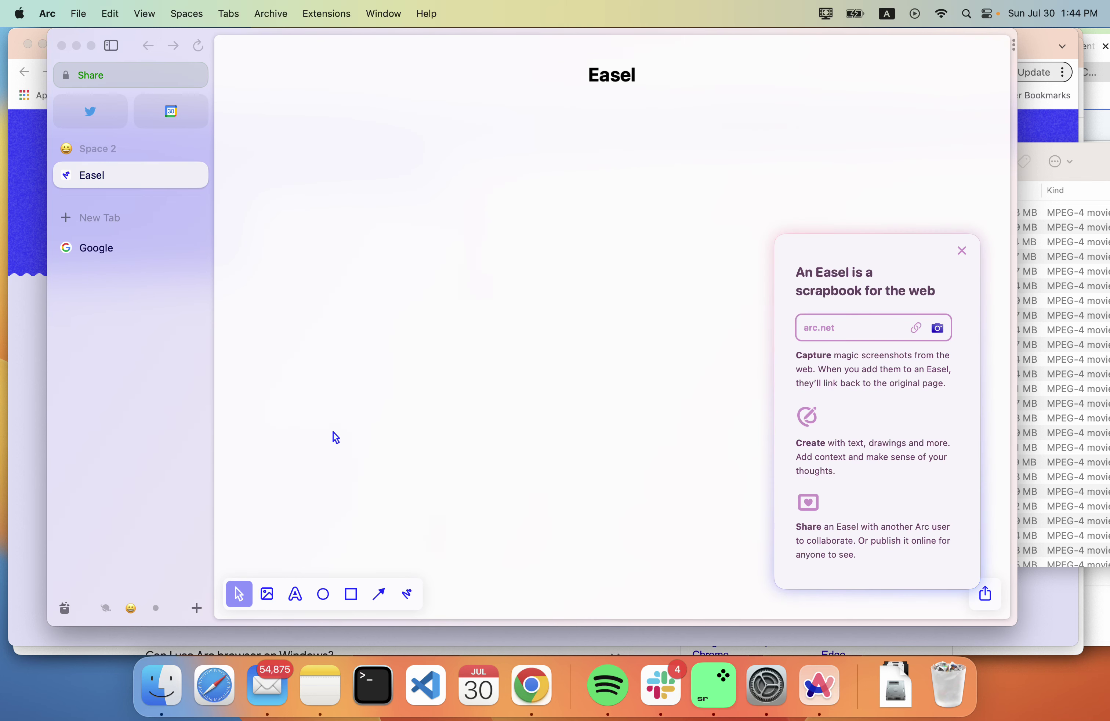
scroll(139, 390, left, 3)
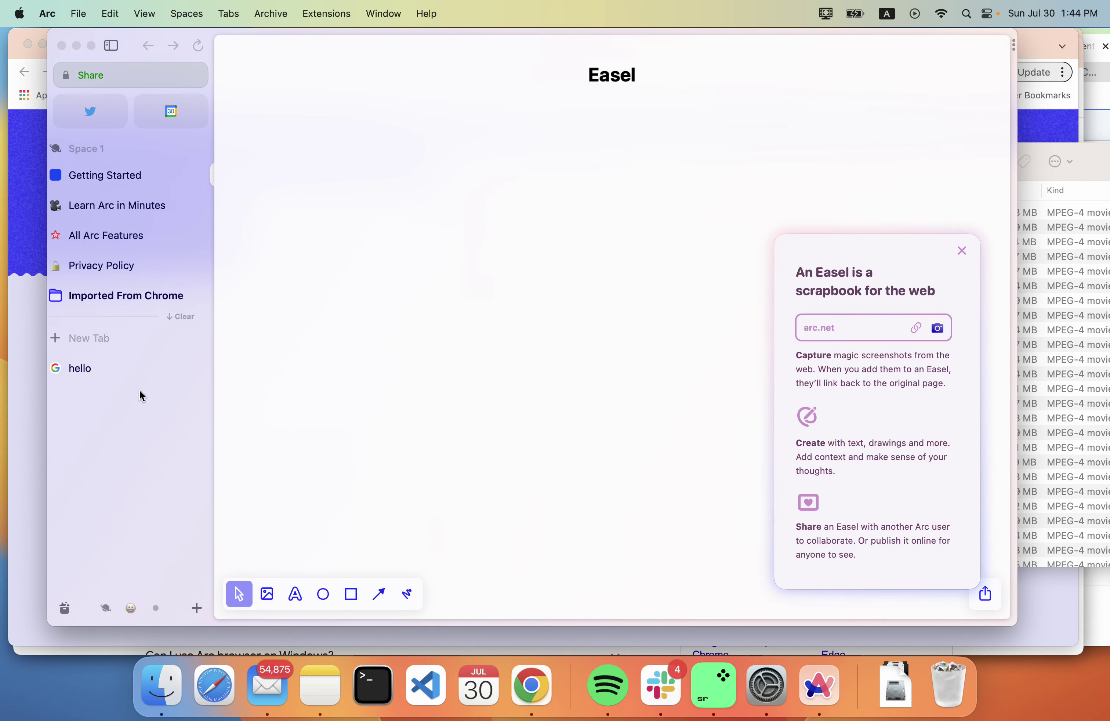
scroll(138, 389, right, 6)
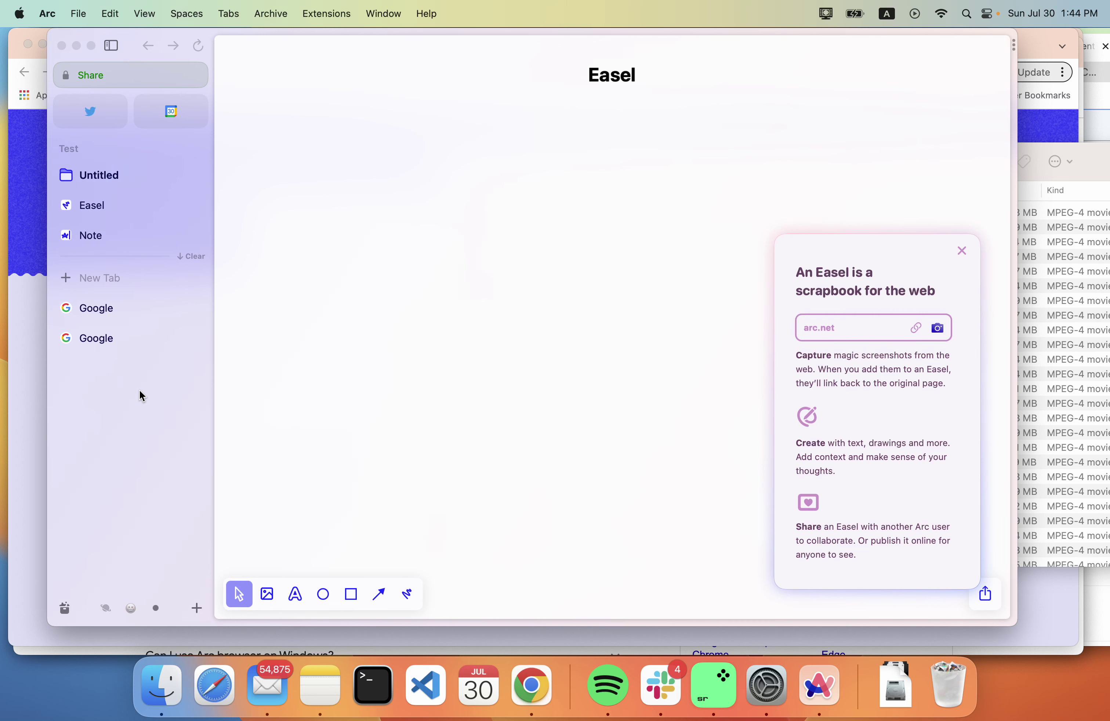
click(99, 201)
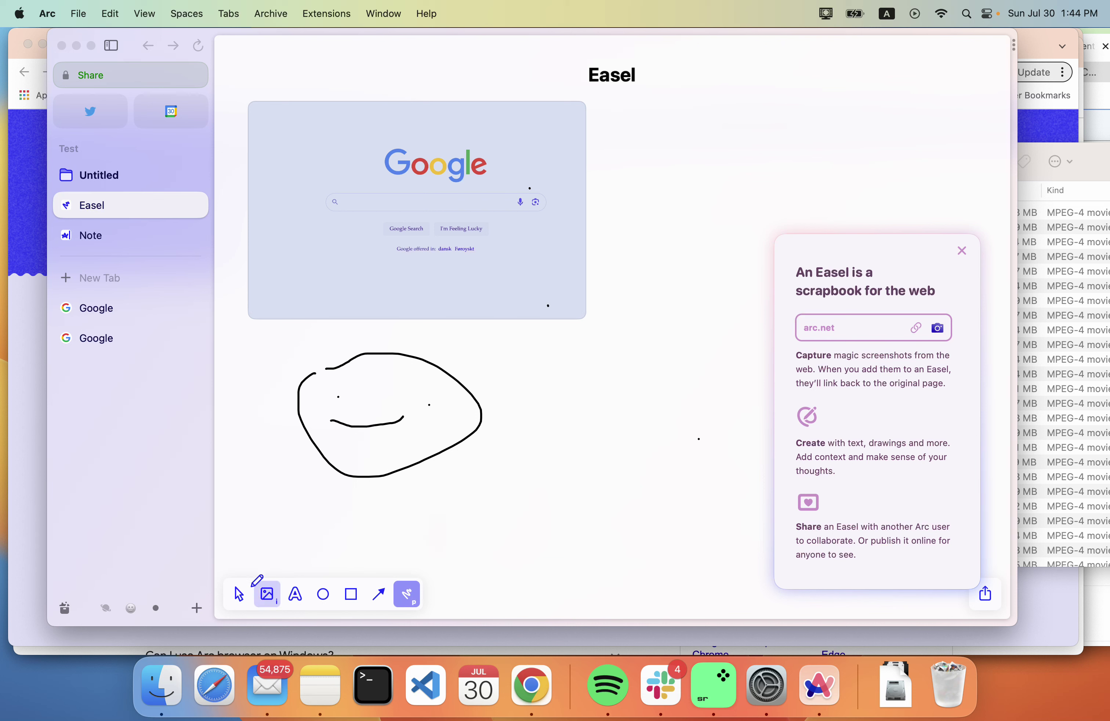
View the option to make the easel's Google screenshot live, cancel it, and reposition the screenshot just above the face drawing.
click(239, 594)
click(547, 302)
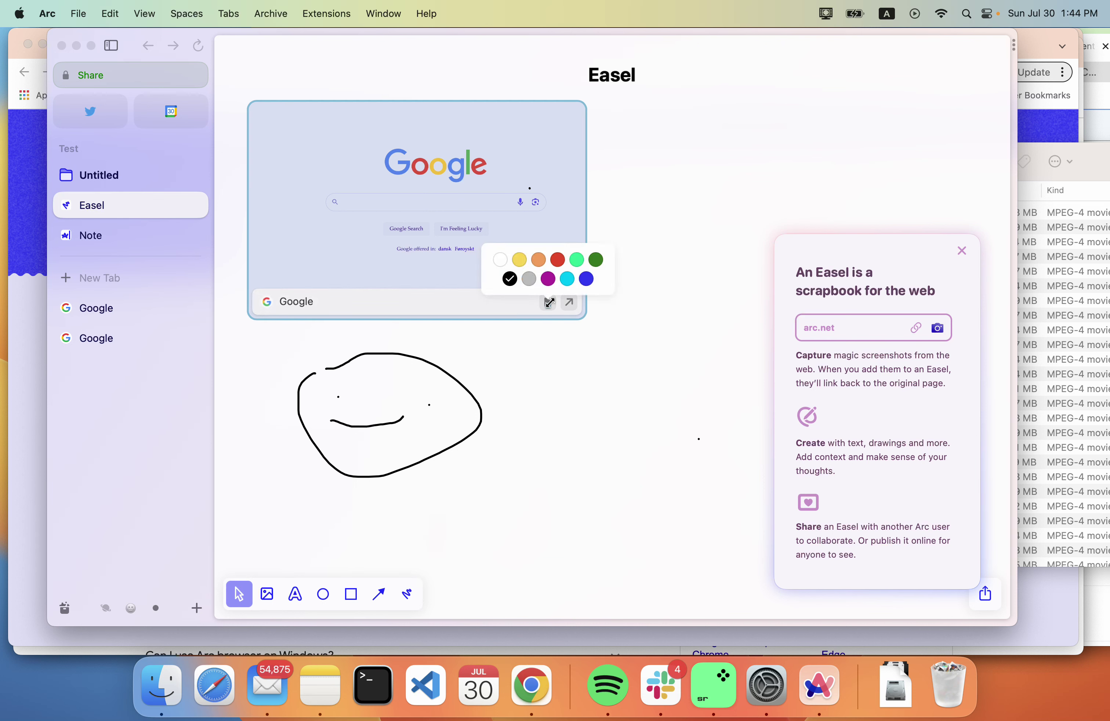
click(407, 200)
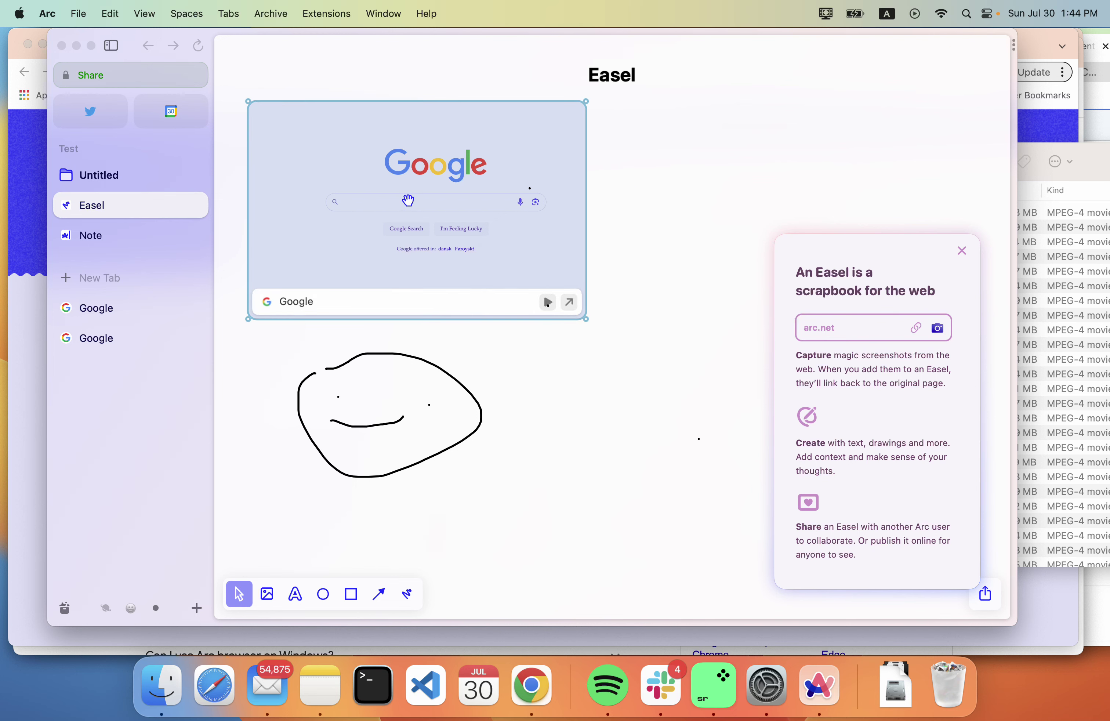
mouse_move(407, 200)
mouse_down()
mouse_move(493, 260)
mouse_move(408, 187)
mouse_up()
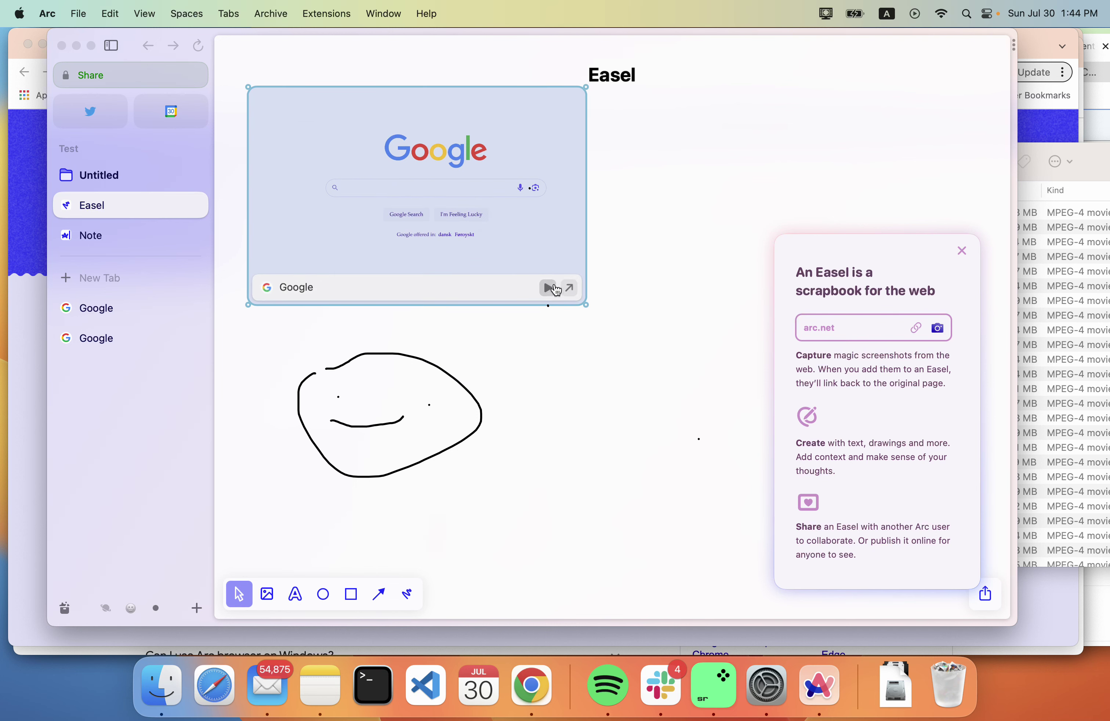
click(548, 287)
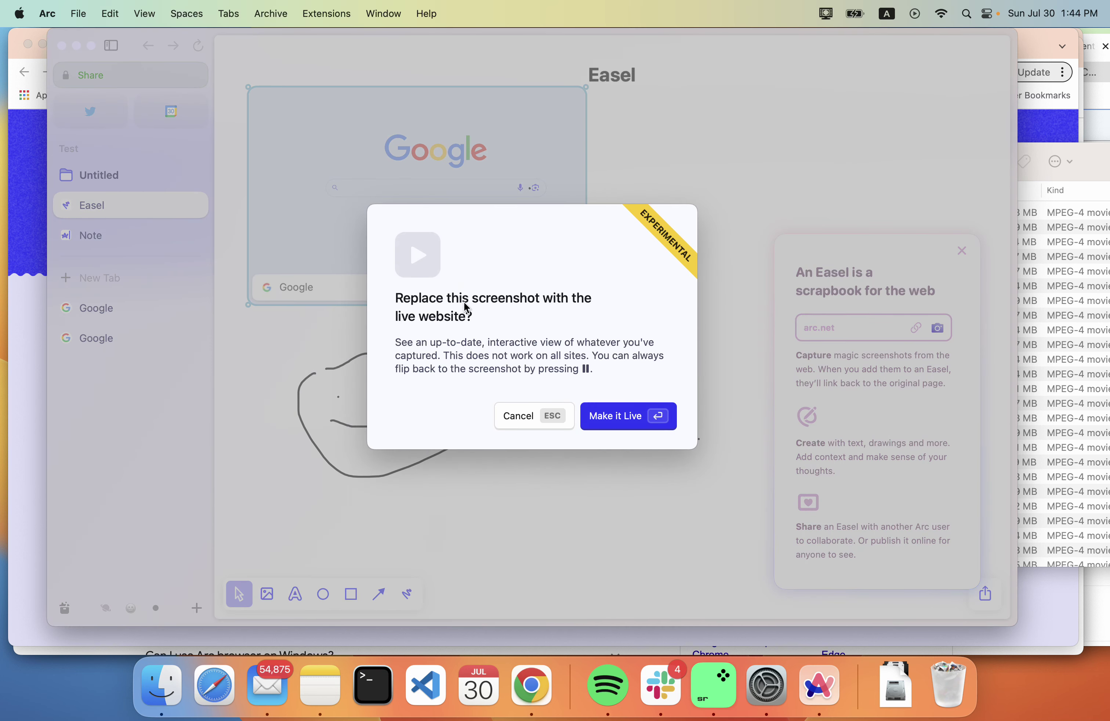
click(522, 414)
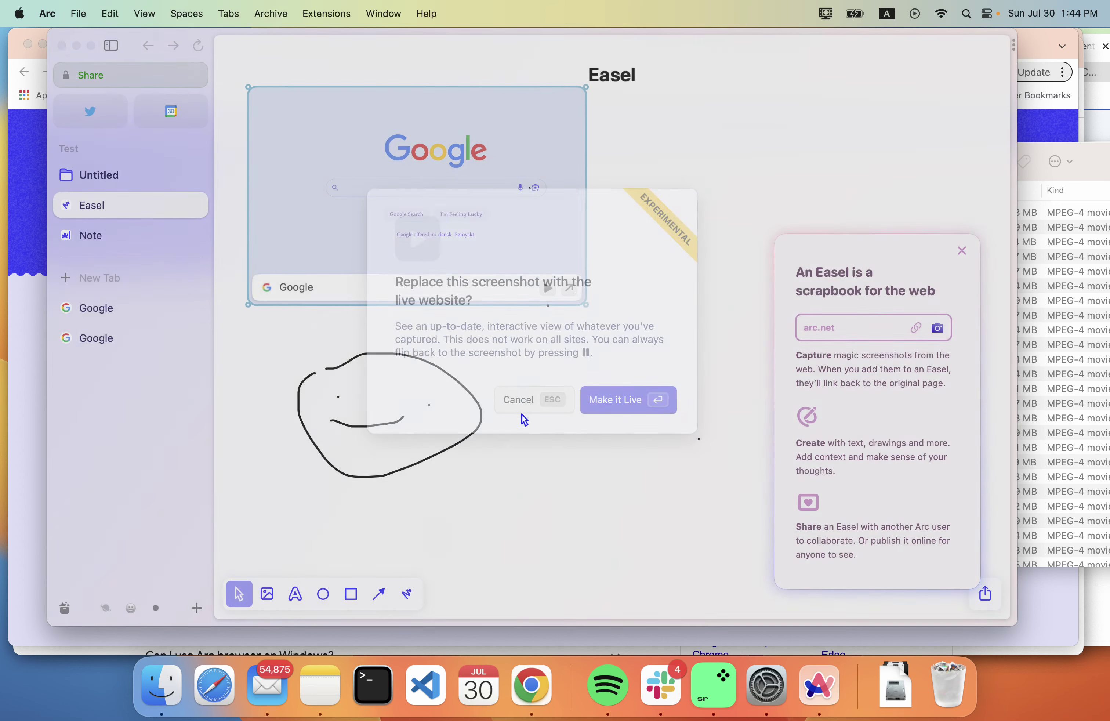
drag(432, 150, 417, 172)
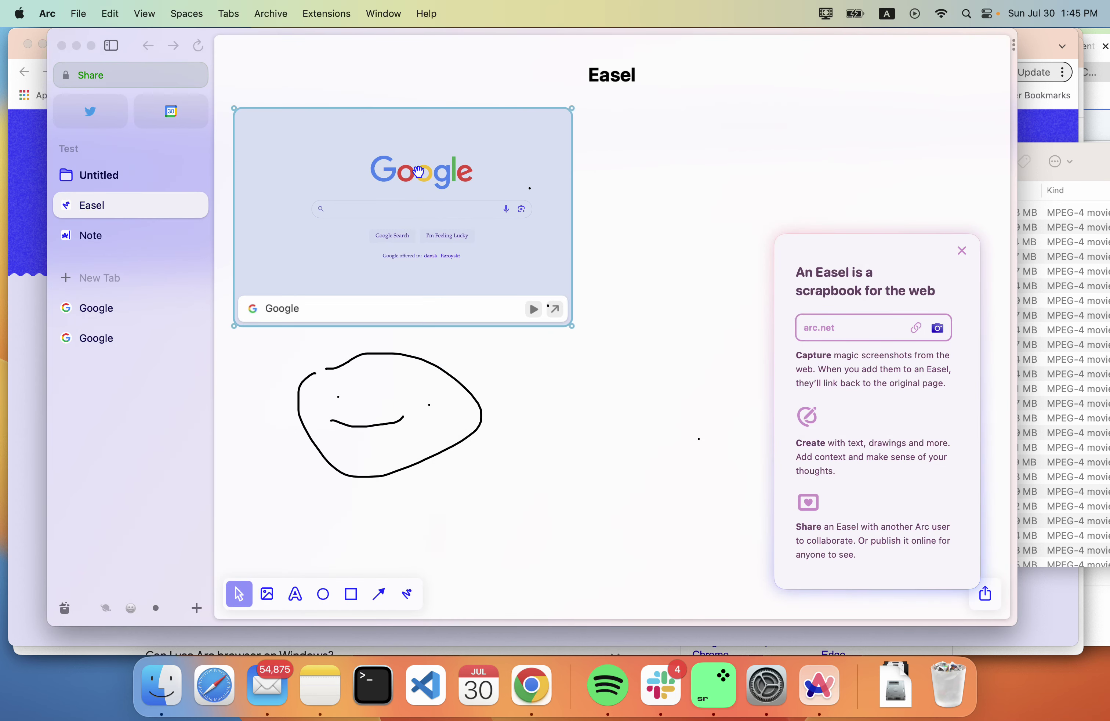
Review the easel's sharing options and close them without changing the access level.
click(987, 595)
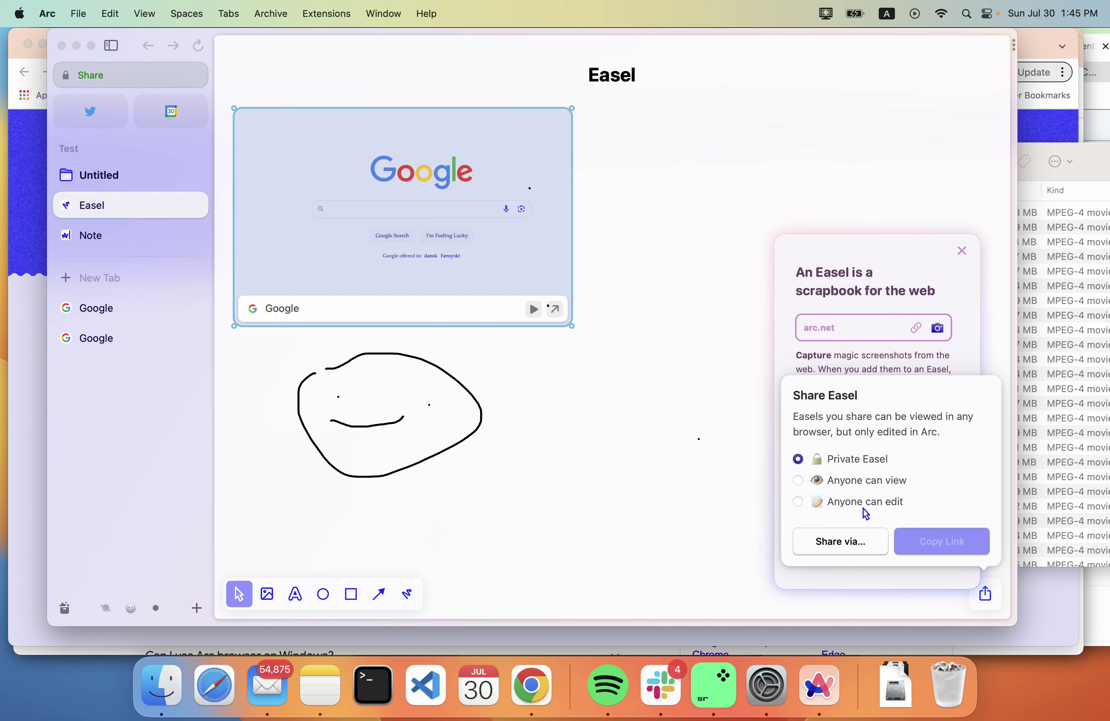
click(746, 485)
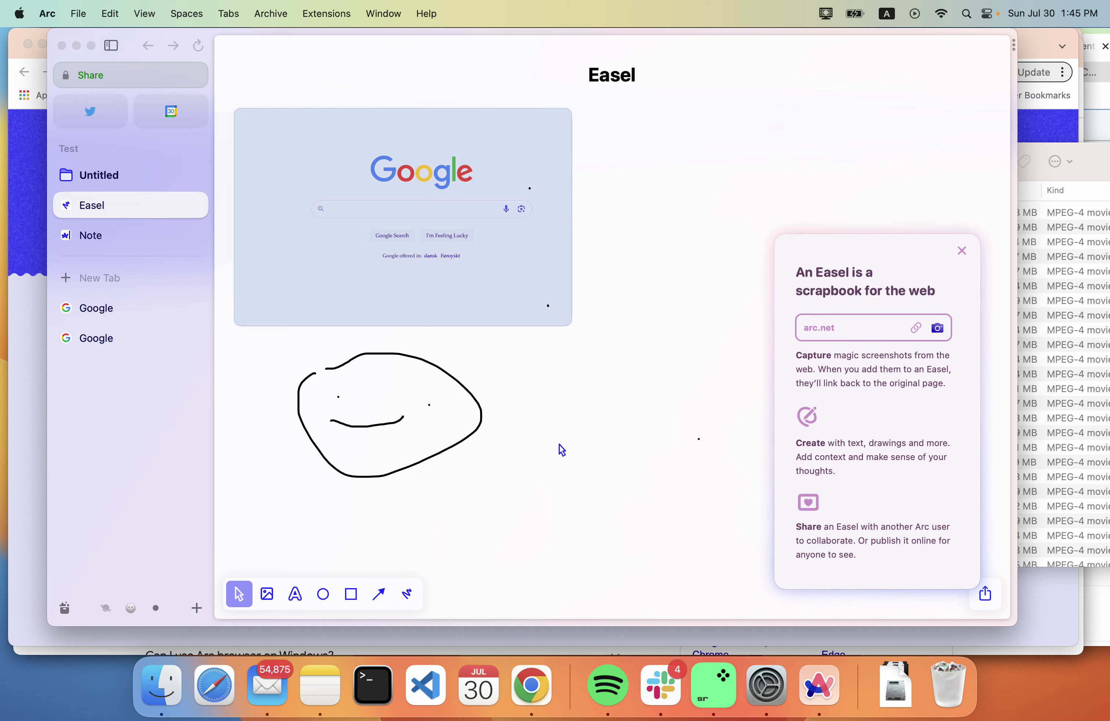
Add the text "Let's edit this page" to the easel and place it beside the Google screenshot, under the title.
click(295, 594)
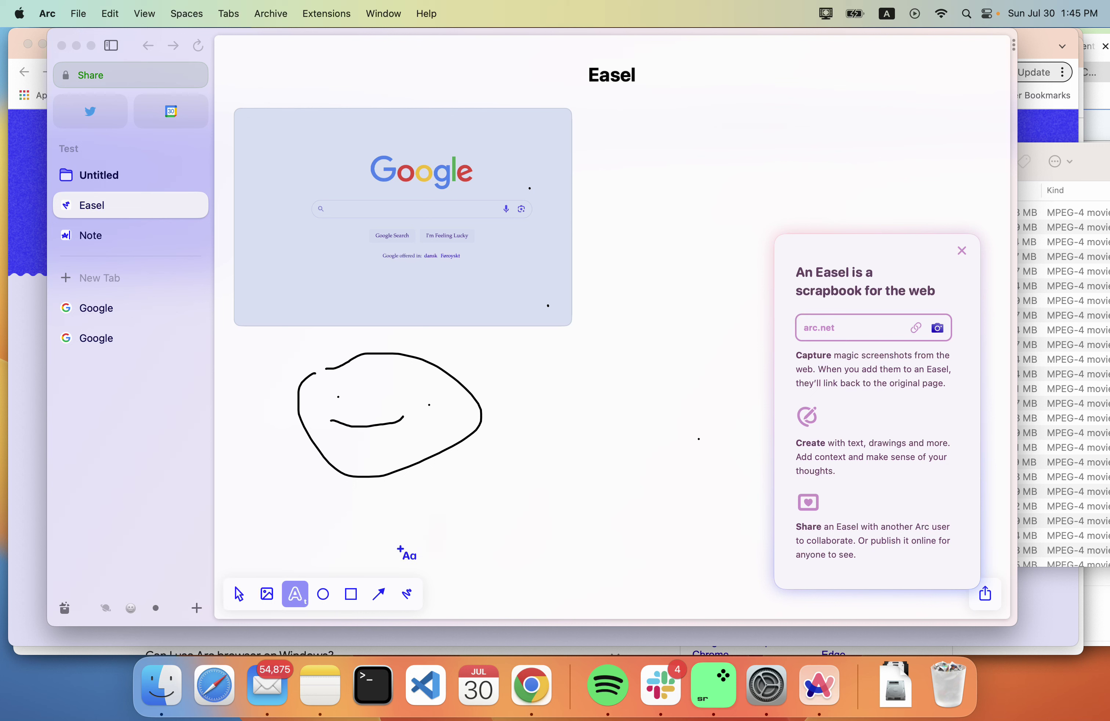
click(545, 479)
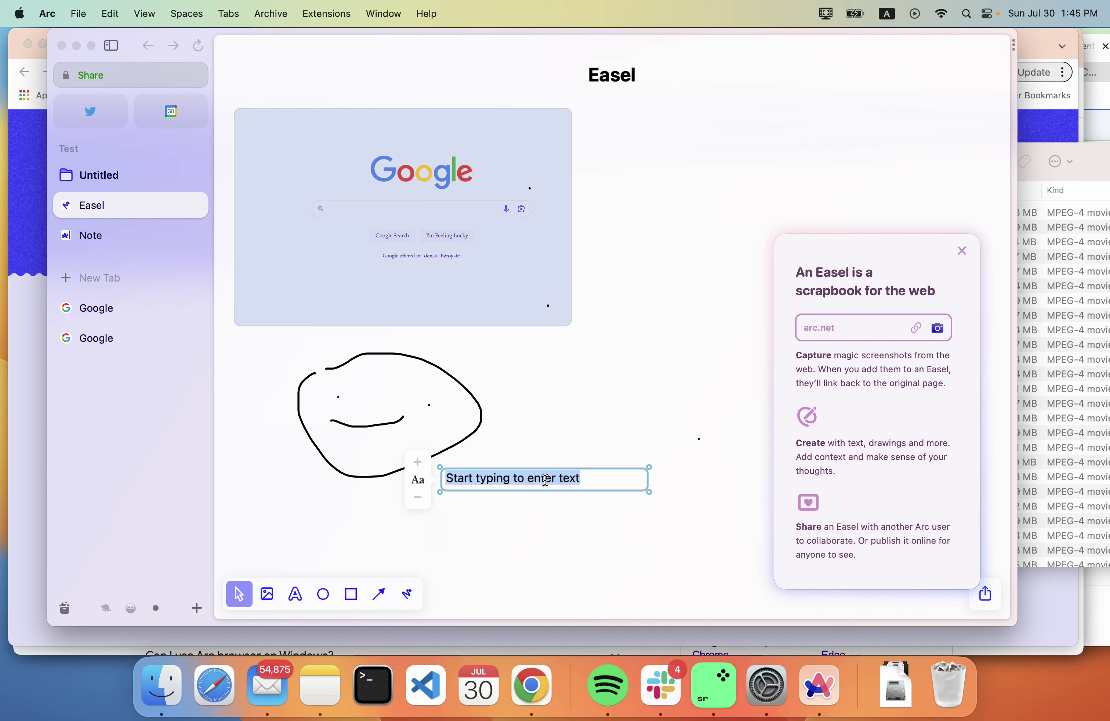
text(Let's)
key(BackSpace)
key(BackSpace)
key(BackSpace)
key(BackSpace)
text(ets)
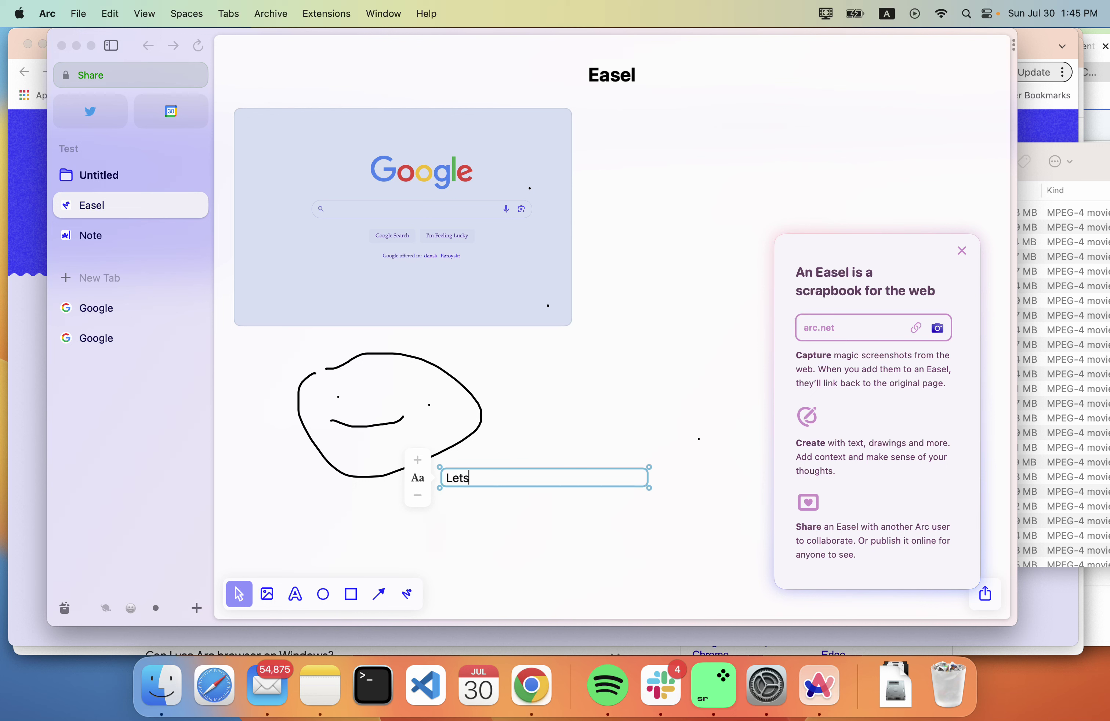
key(BackSpace)
text(s)
key(BackSpace)
text('s edit this page)
click(584, 350)
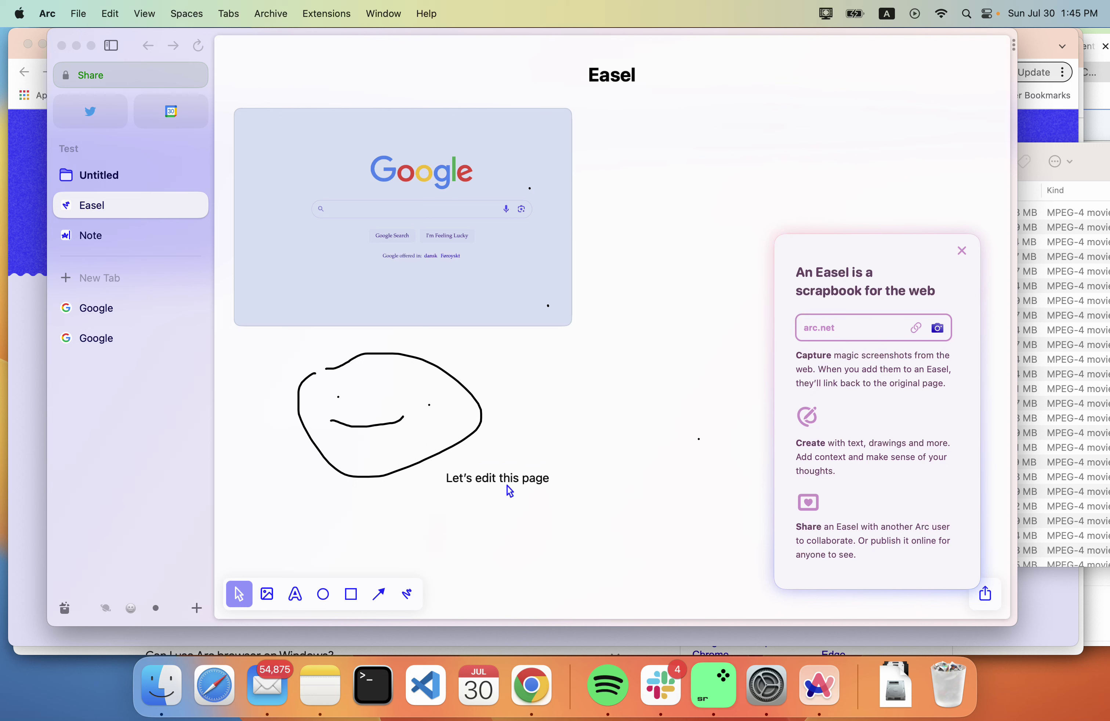
mouse_move(492, 478)
mouse_down()
mouse_move(688, 90)
mouse_move(651, 120)
mouse_up()
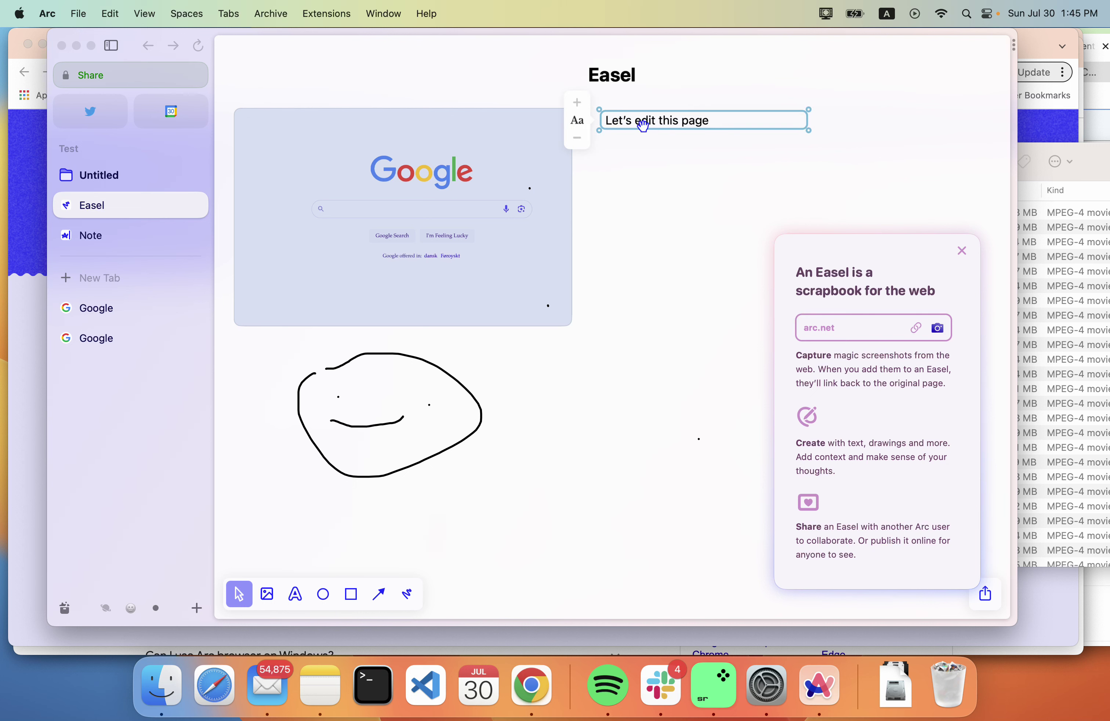
Open the existing note in the Test space.
click(196, 608)
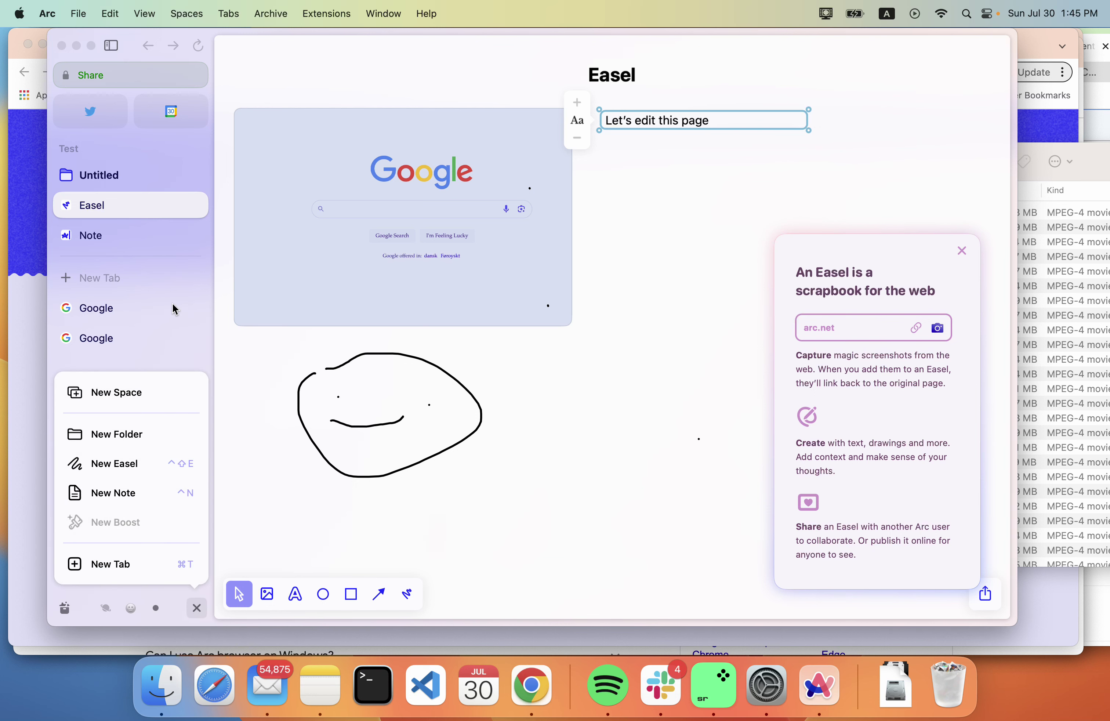
click(117, 241)
click(118, 241)
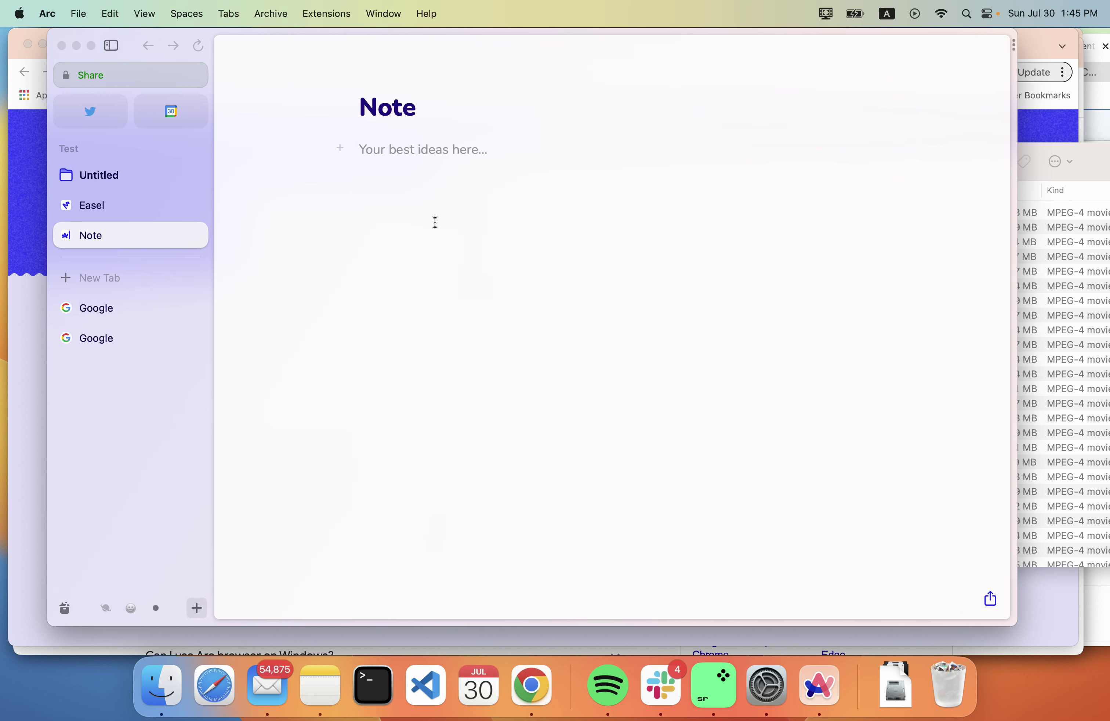
Enter Idea1, Idea2 and Idea3 on separate lines in the note's body.
text(Idea1)
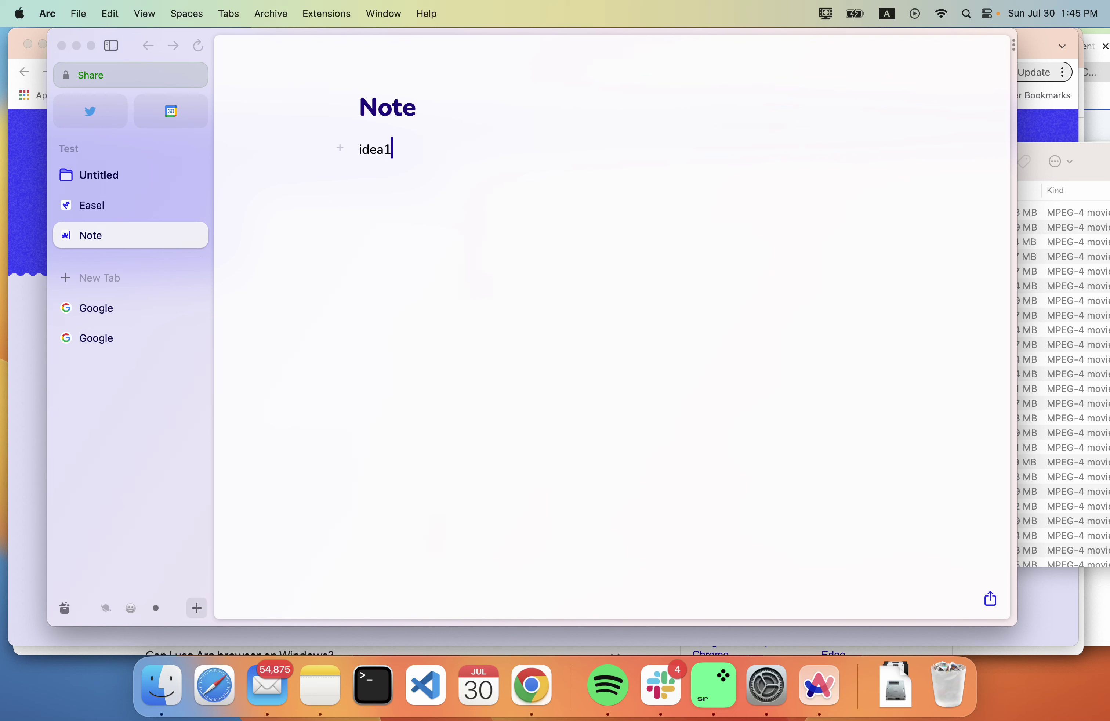
key(Return)
text(idea)
text(2)
key(Return)
text(idea3)
key(Return)
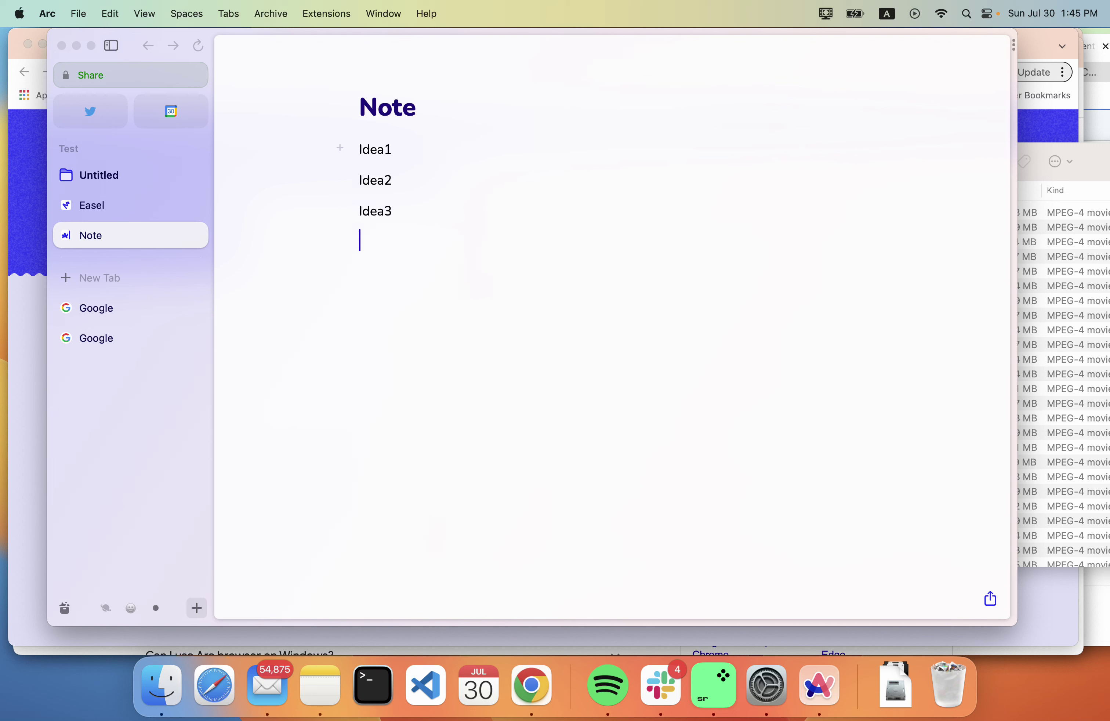
Delete all three idea lines from the note's body.
key(BackSpace)
key(BackSpace)
key(BackSpace)
key(BackSpace)
key(BackSpace)
key(BackSpace)
key(BackSpace)
key(BackSpace)
key(BackSpace)
key(BackSpace)
key(BackSpace)
key(BackSpace)
key(BackSpace)
key(BackSpace)
key(BackSpace)
key(BackSpace)
key(BackSpace)
key(BackSpace)
key(BackSpace)
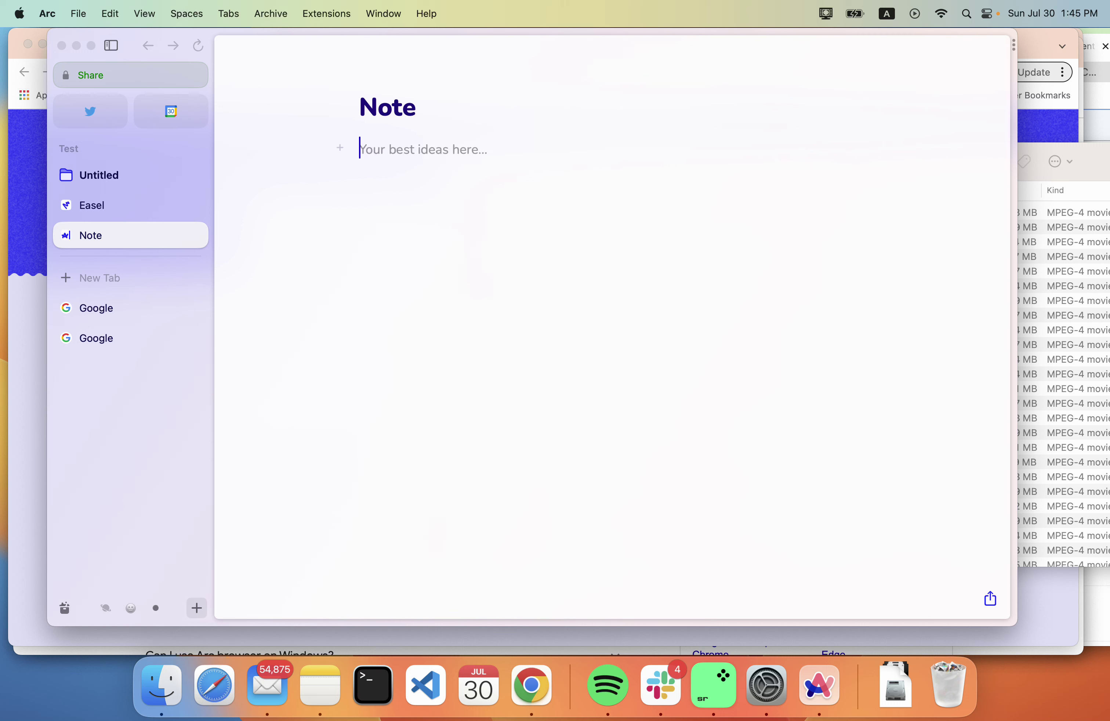
key(F1)
Compare the new-item options offered on the note with those on the first Google tab in the Test space.
click(196, 608)
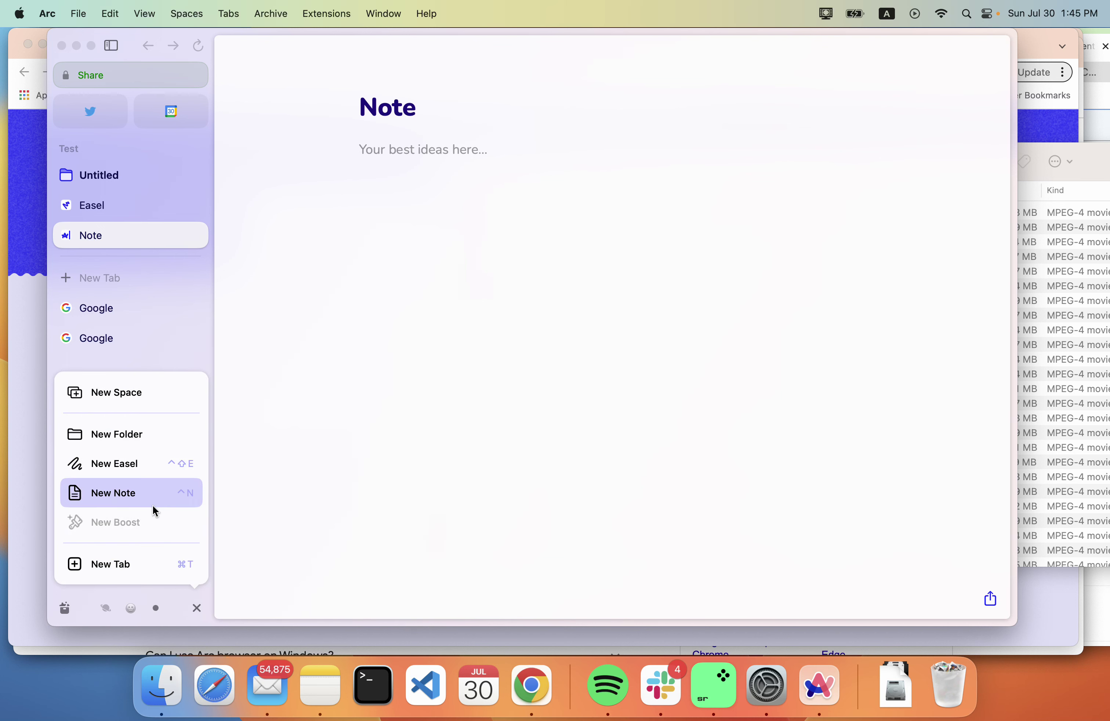
click(313, 358)
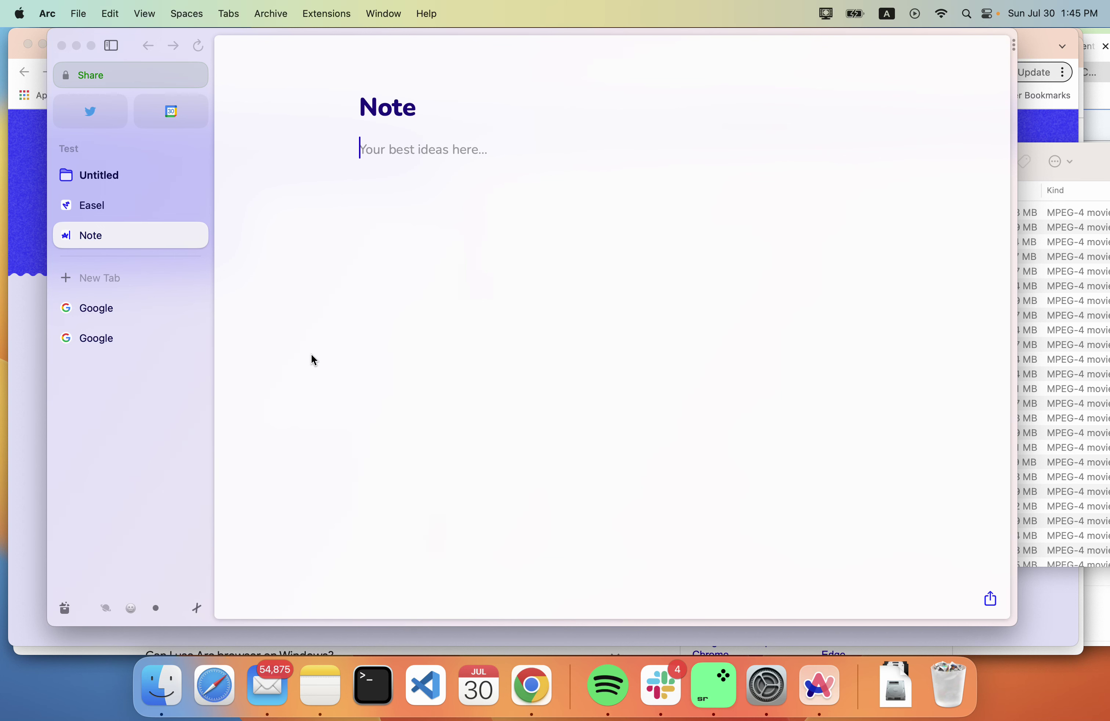
click(134, 308)
click(196, 607)
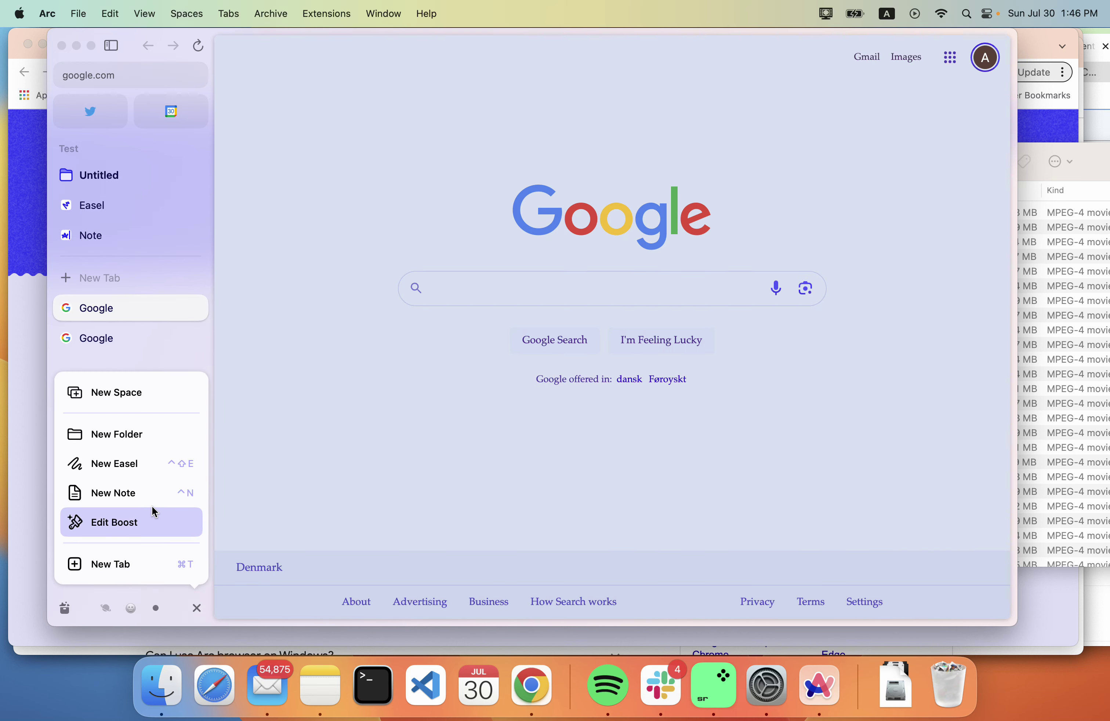
click(180, 354)
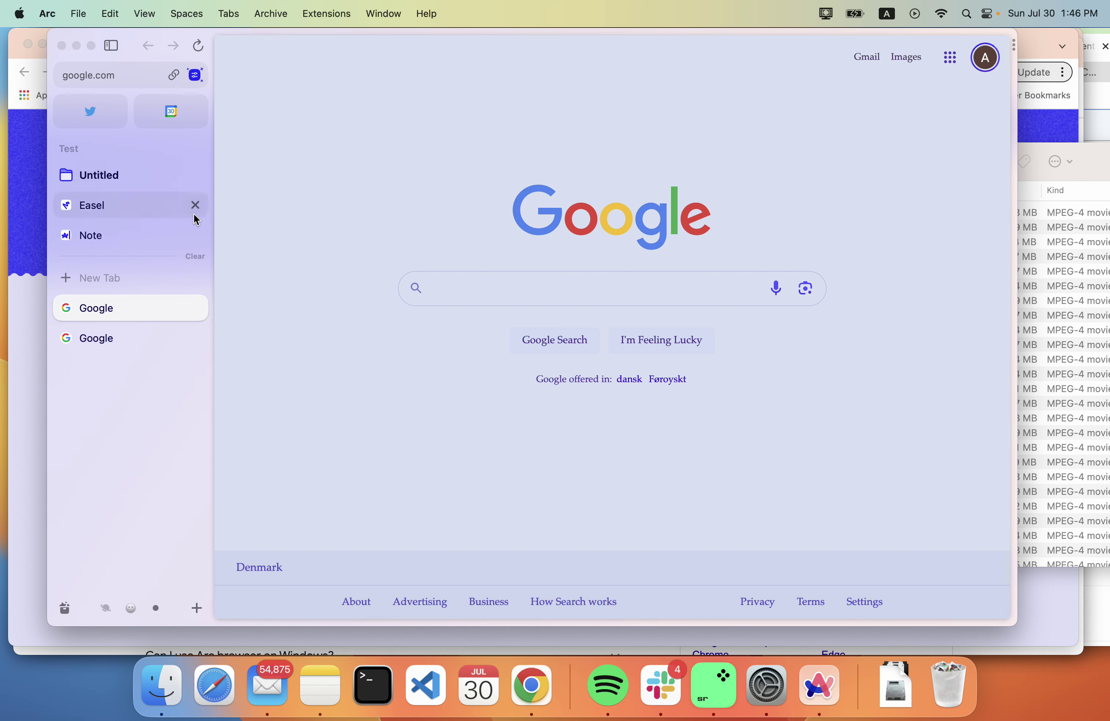
Clear the Test space's other unpinned tab and postpone making Arc the default browser.
click(192, 259)
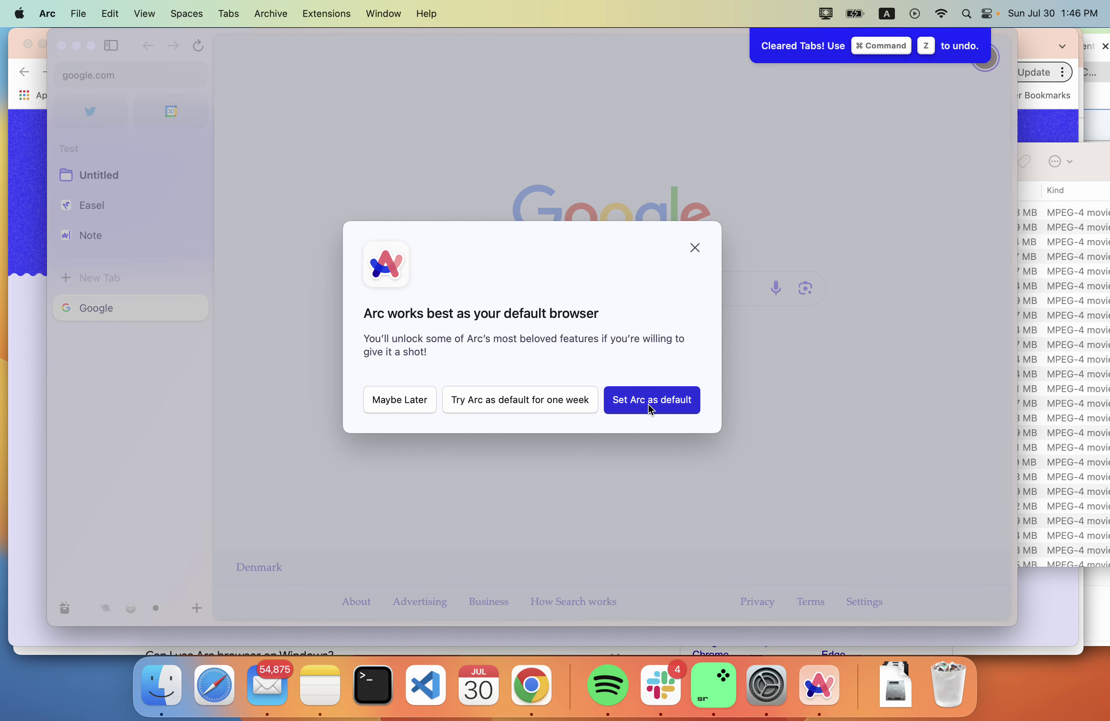
click(393, 408)
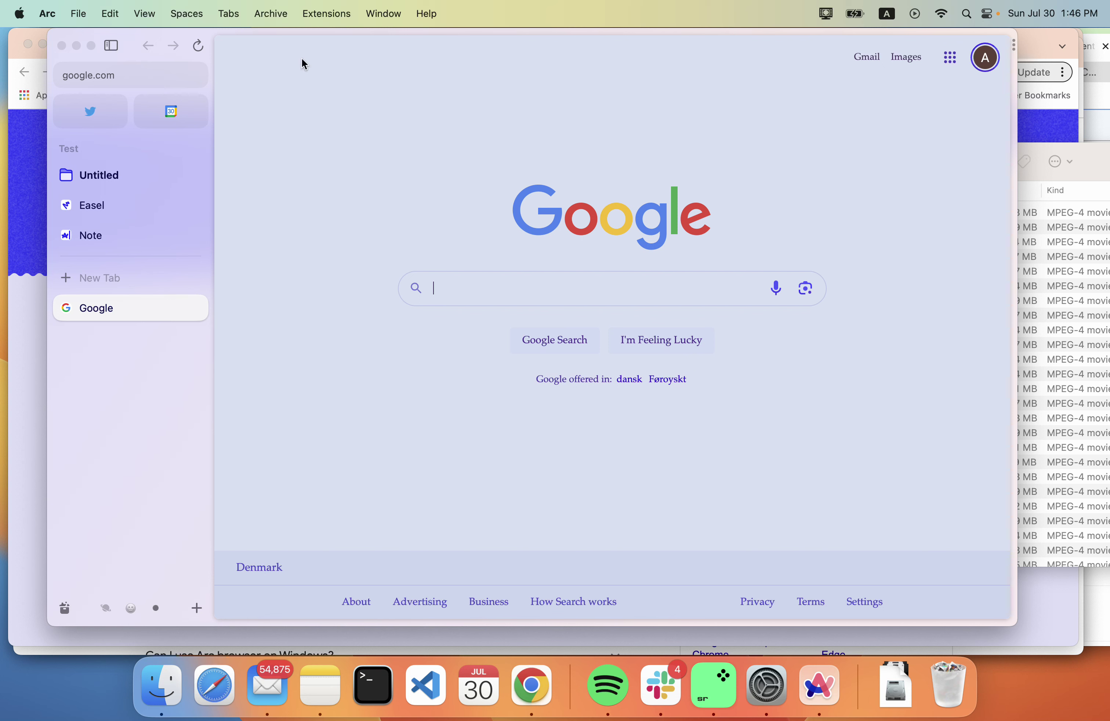
click(77, 14)
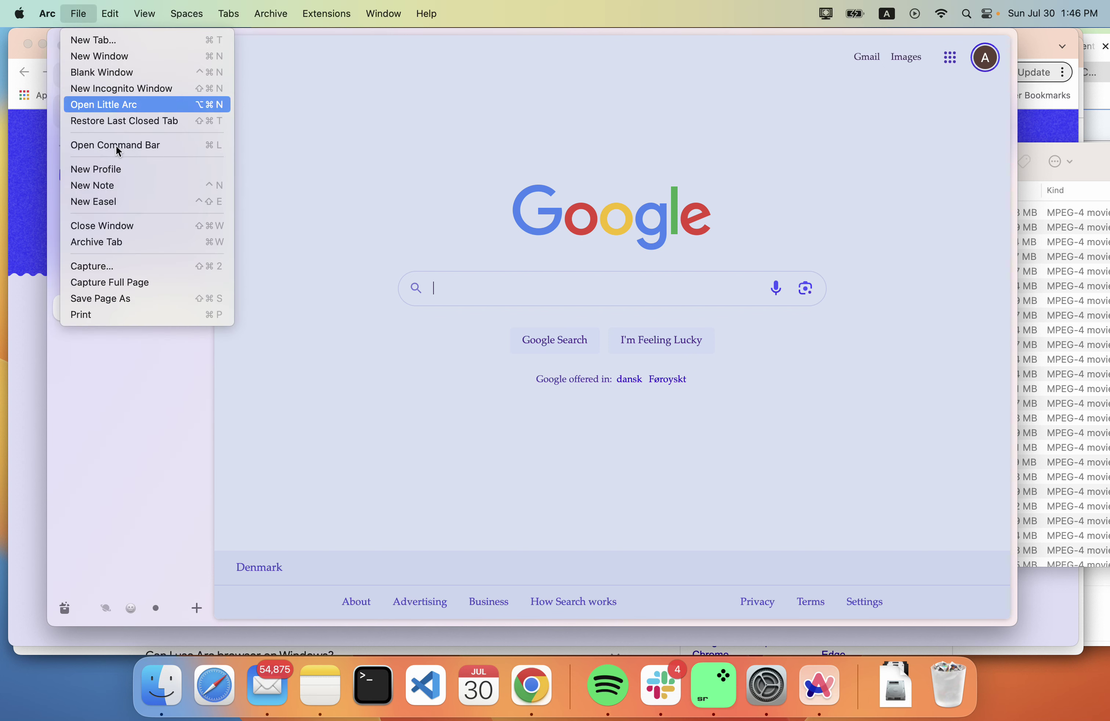
mouse_move(46, 14)
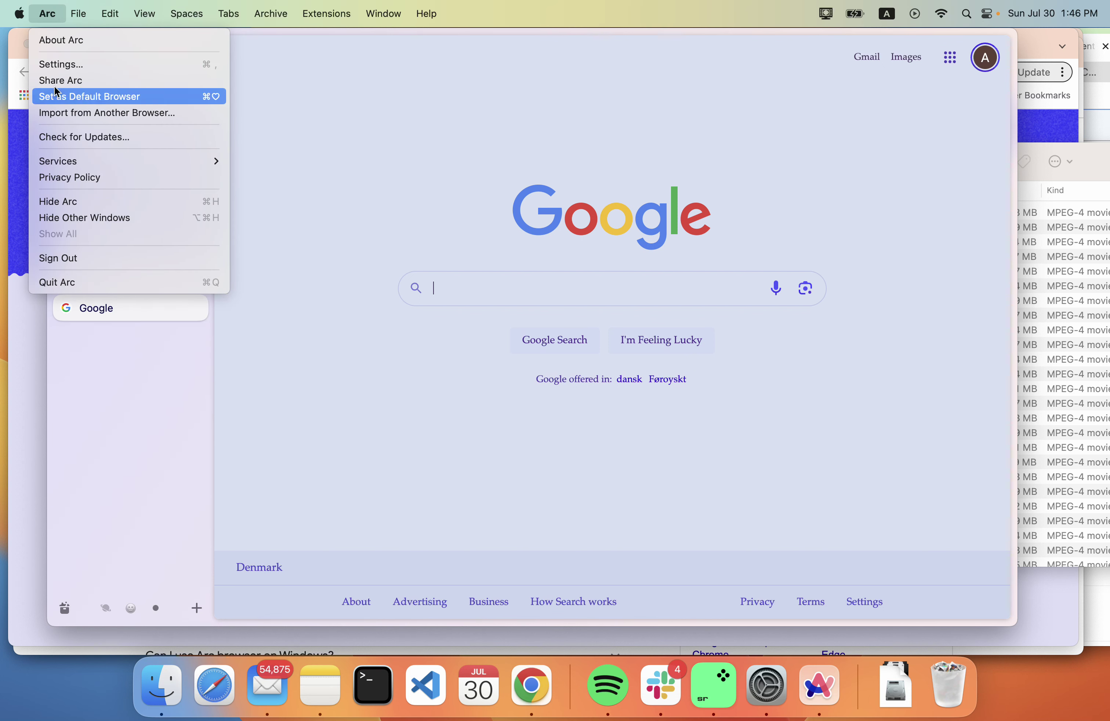
click(56, 65)
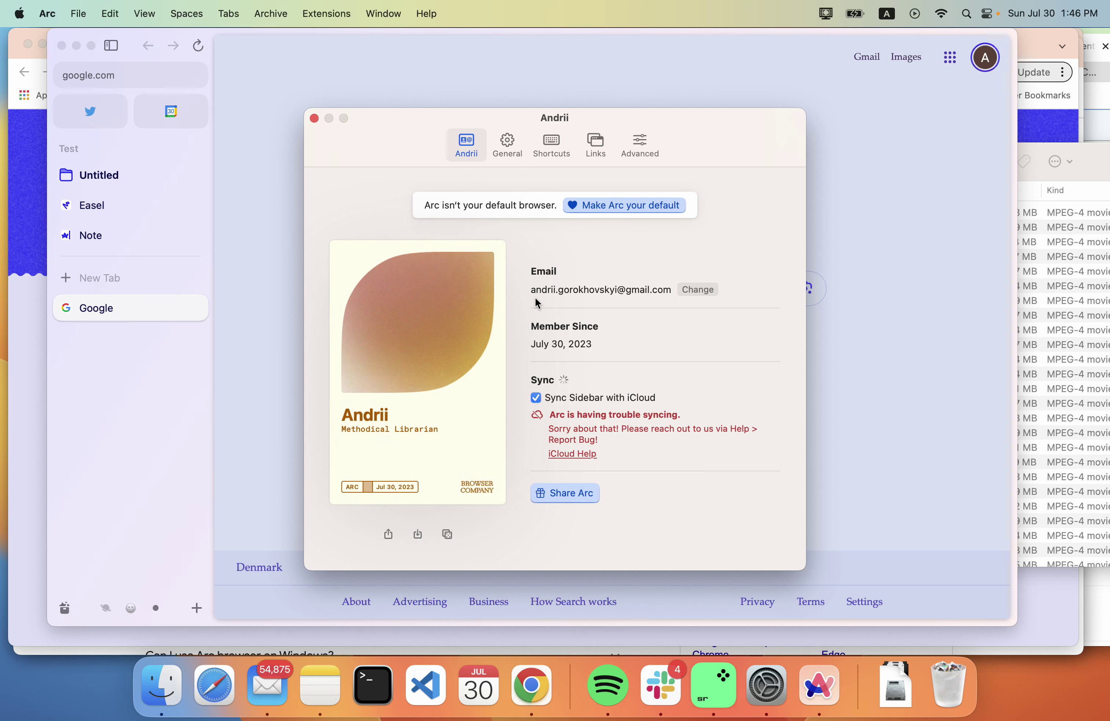
click(506, 149)
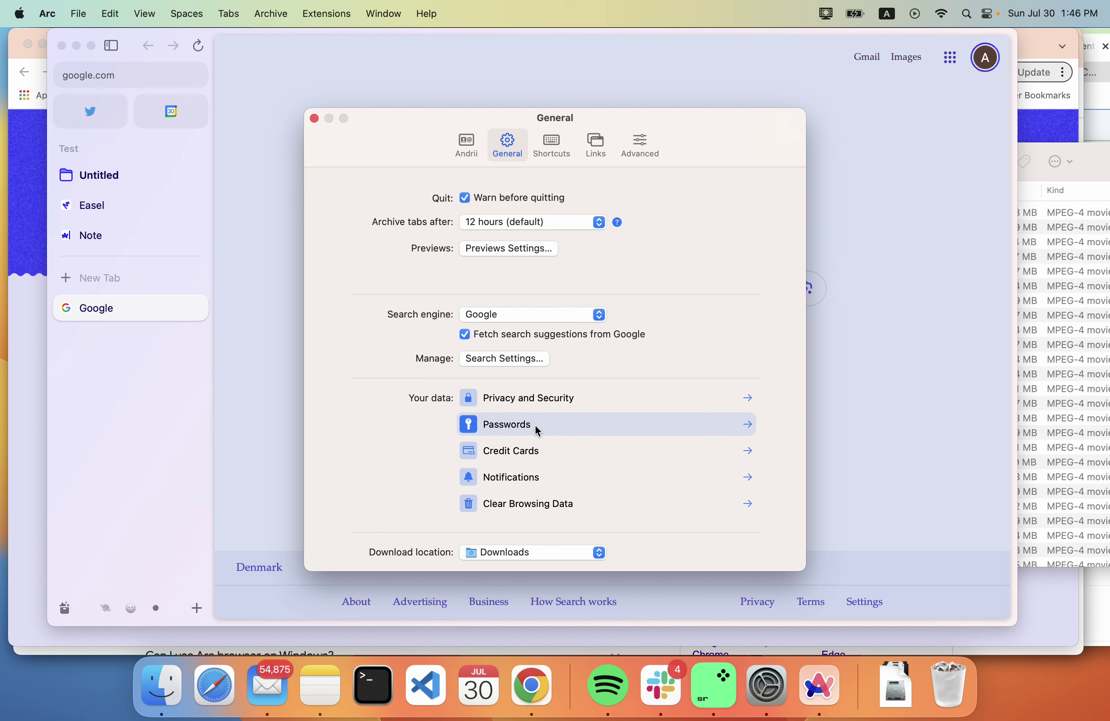
click(552, 154)
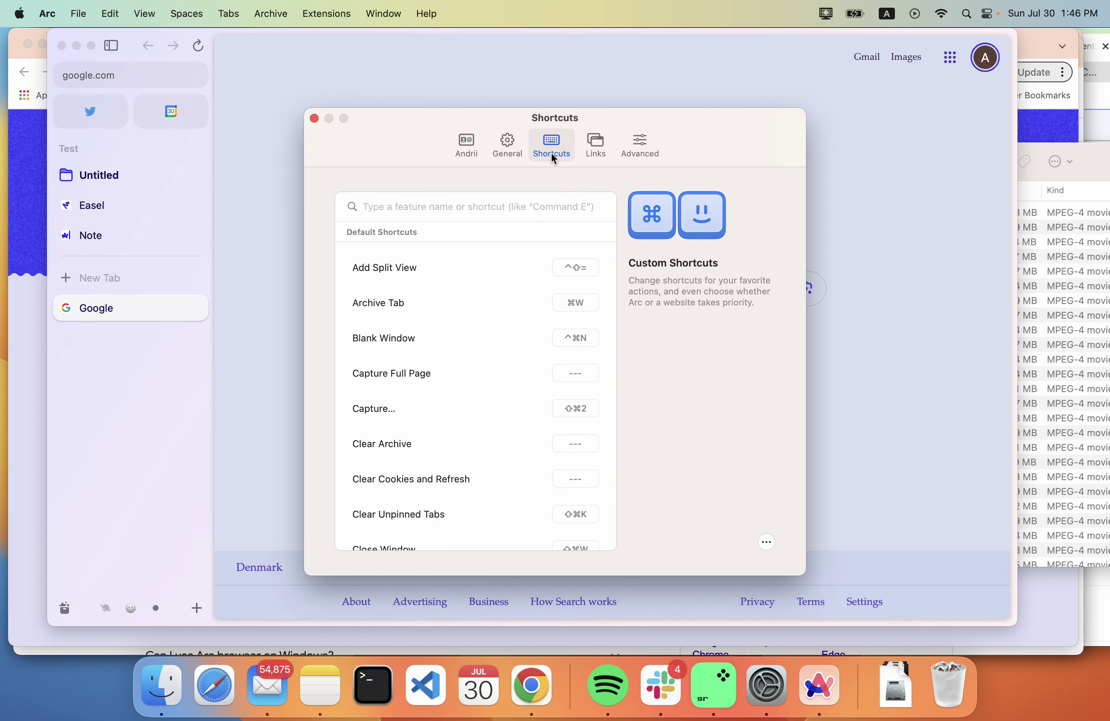
scroll(483, 405, down, 15)
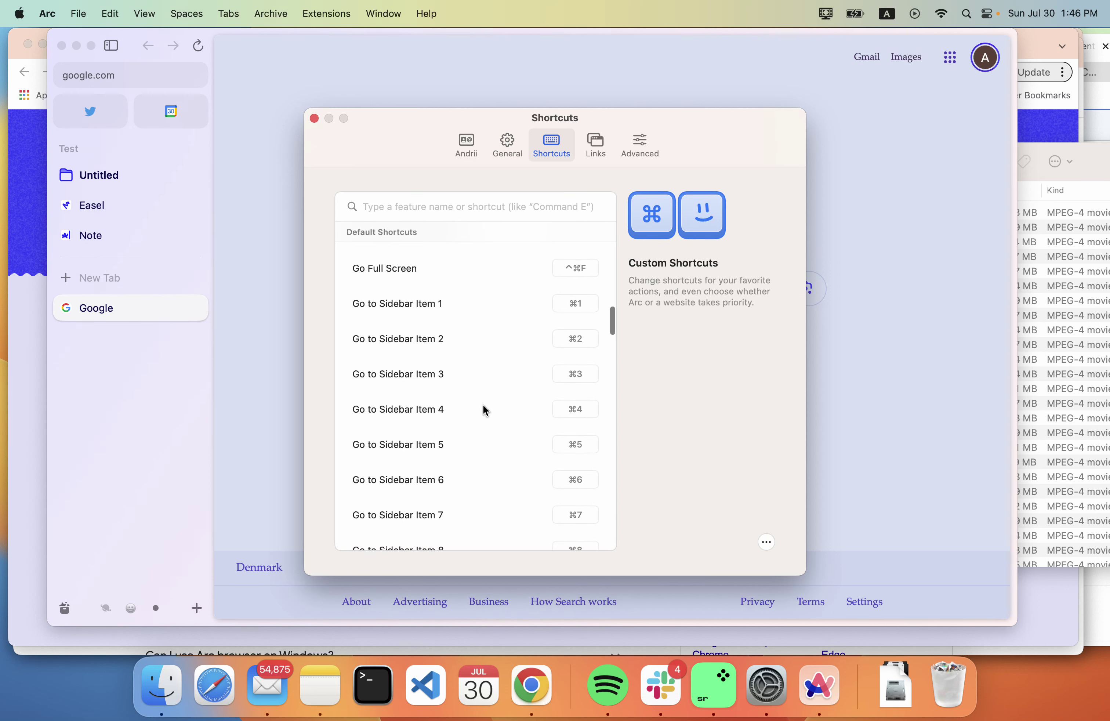
scroll(483, 404, up, 10)
click(596, 149)
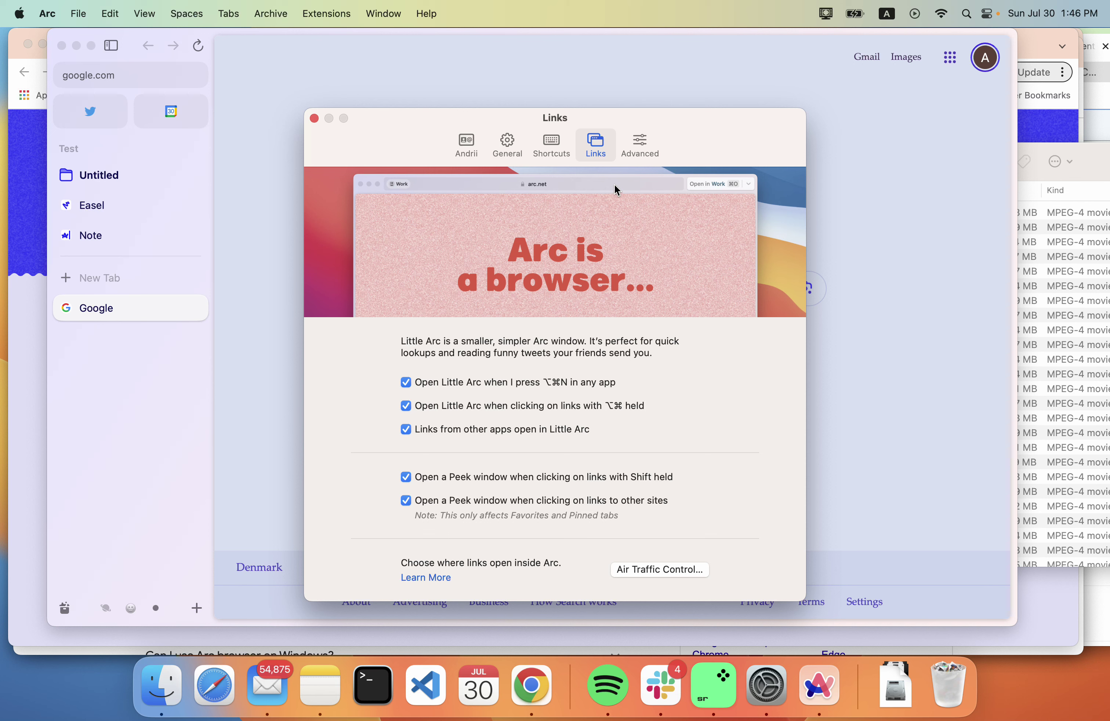
click(632, 141)
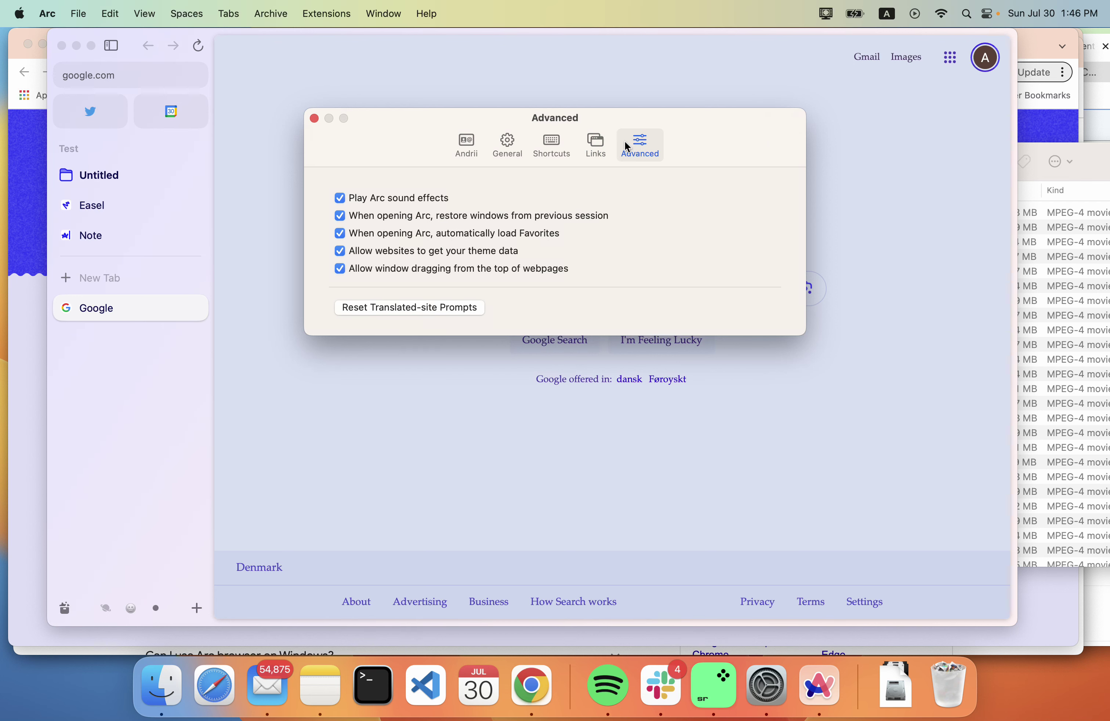
click(466, 145)
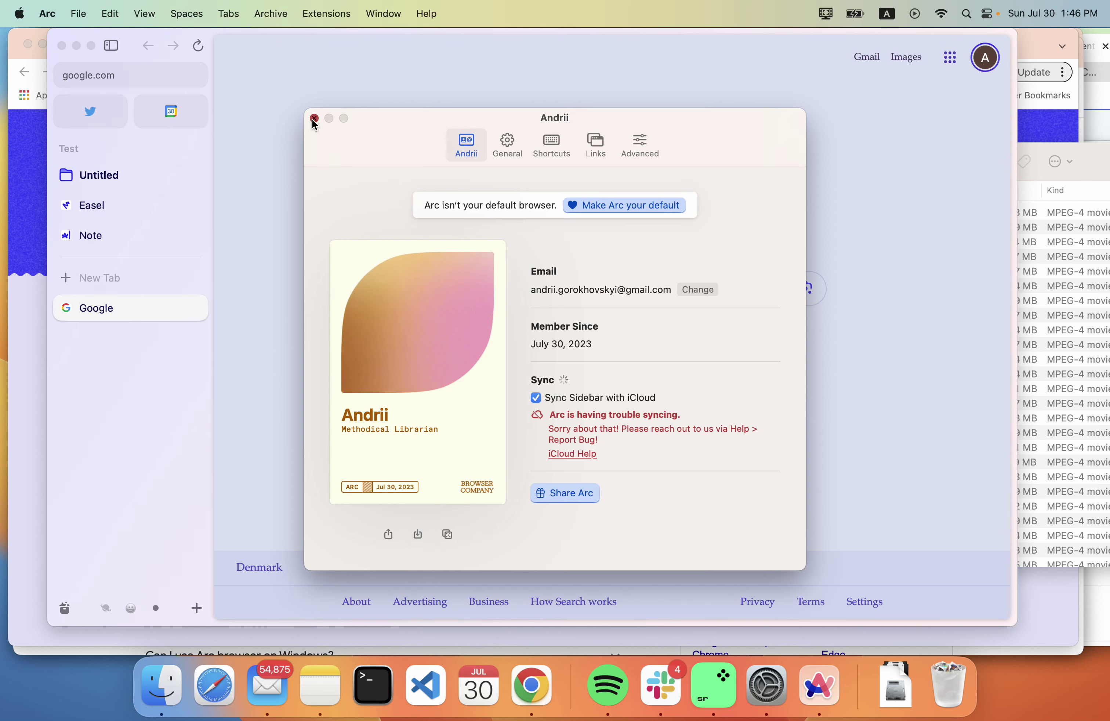
click(313, 119)
click(105, 14)
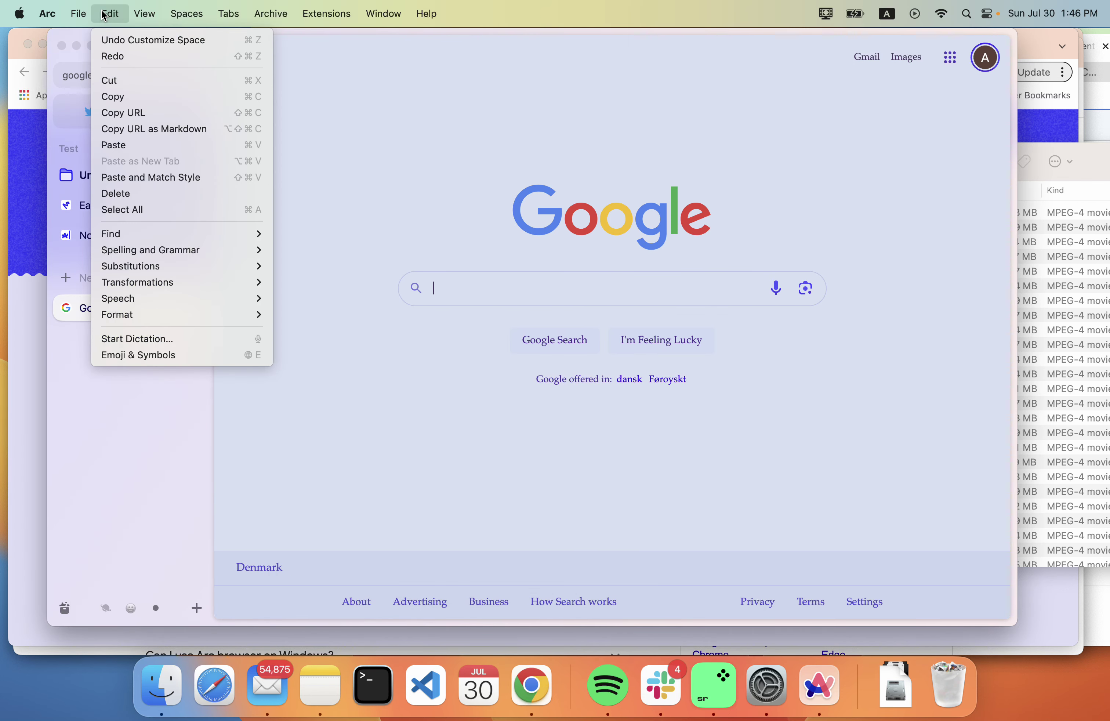
mouse_move(79, 15)
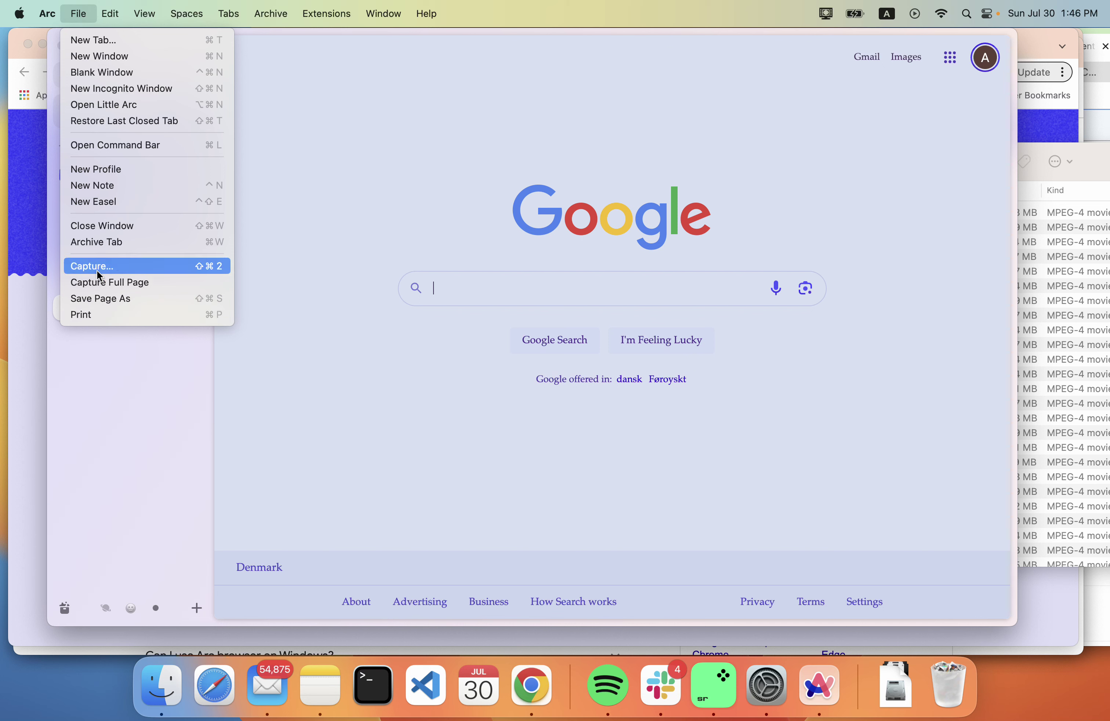
mouse_move(145, 10)
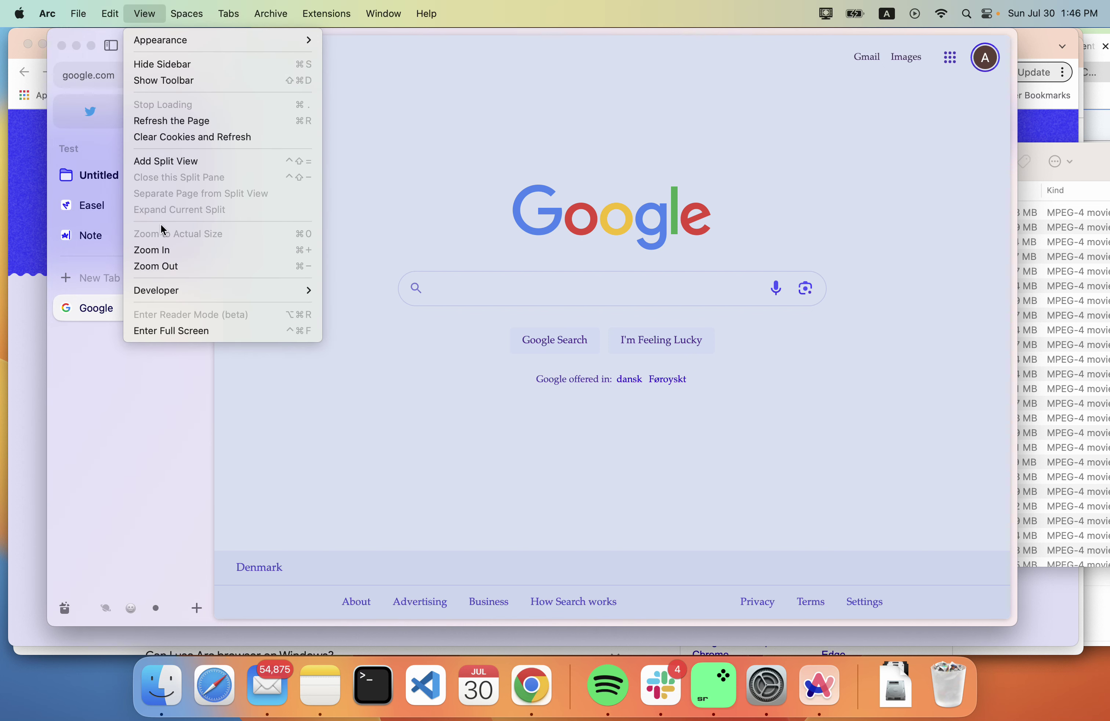
mouse_move(162, 293)
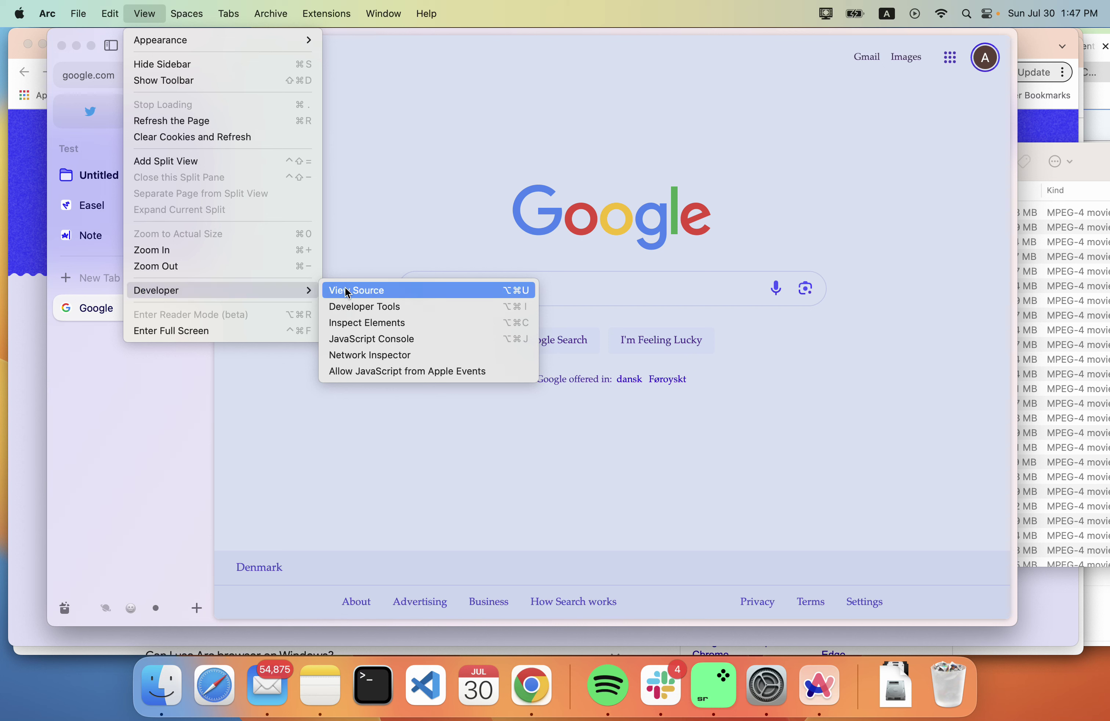
mouse_move(186, 14)
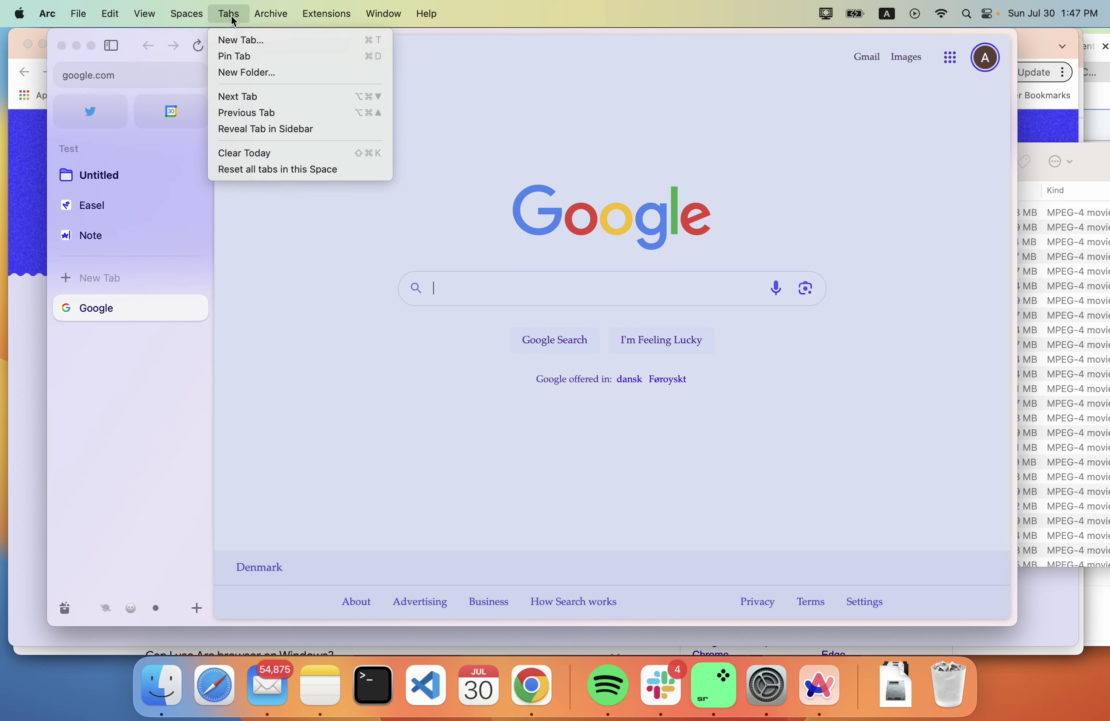
mouse_move(321, 17)
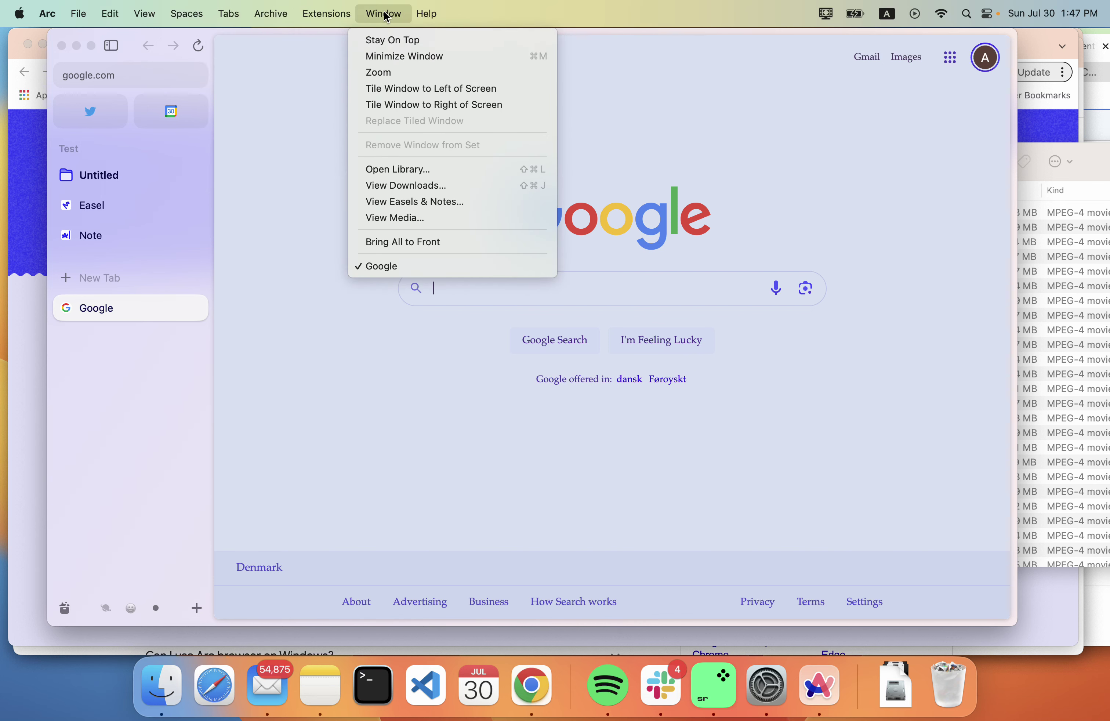
click(261, 292)
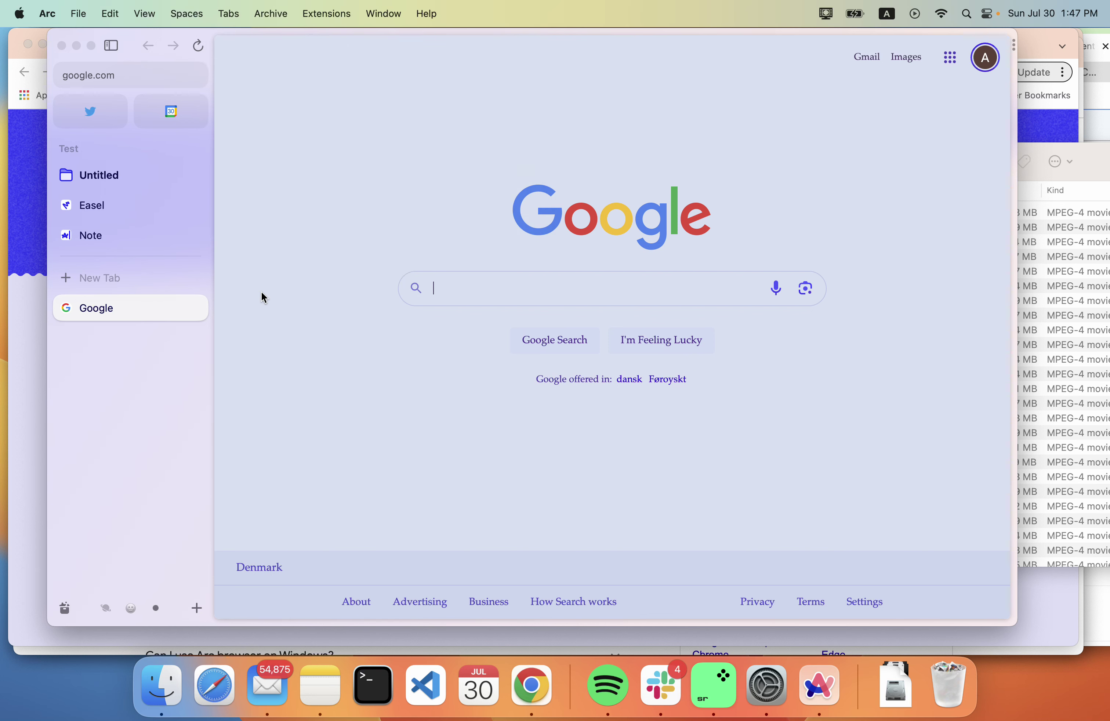